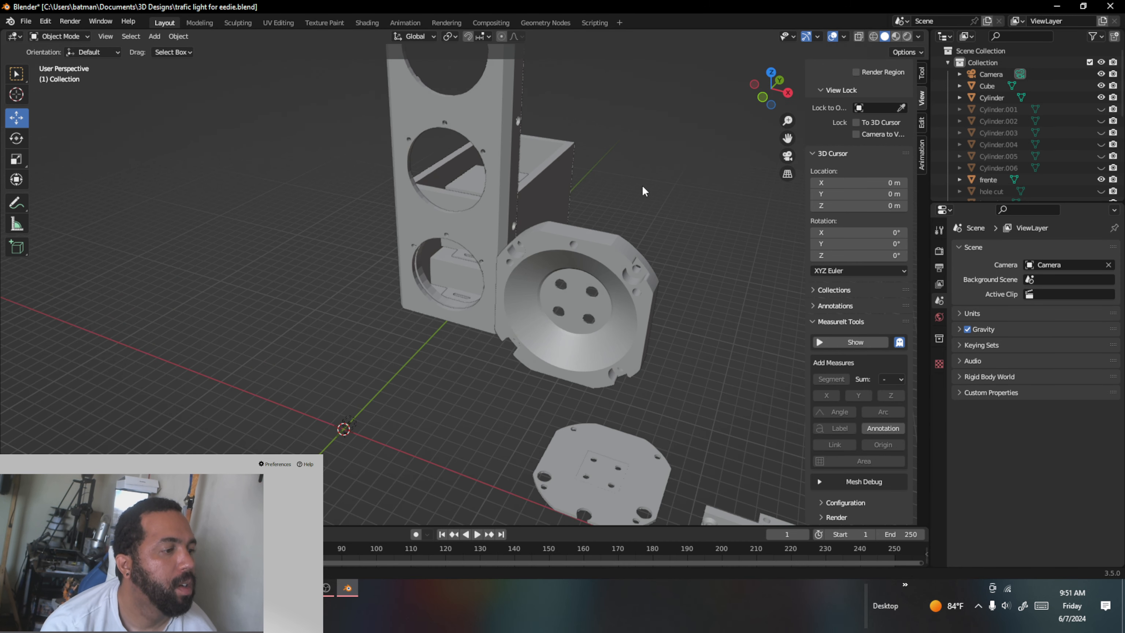
# Step: Select the traffic light's front panel with the three round openings
pyautogui.click(508, 213)
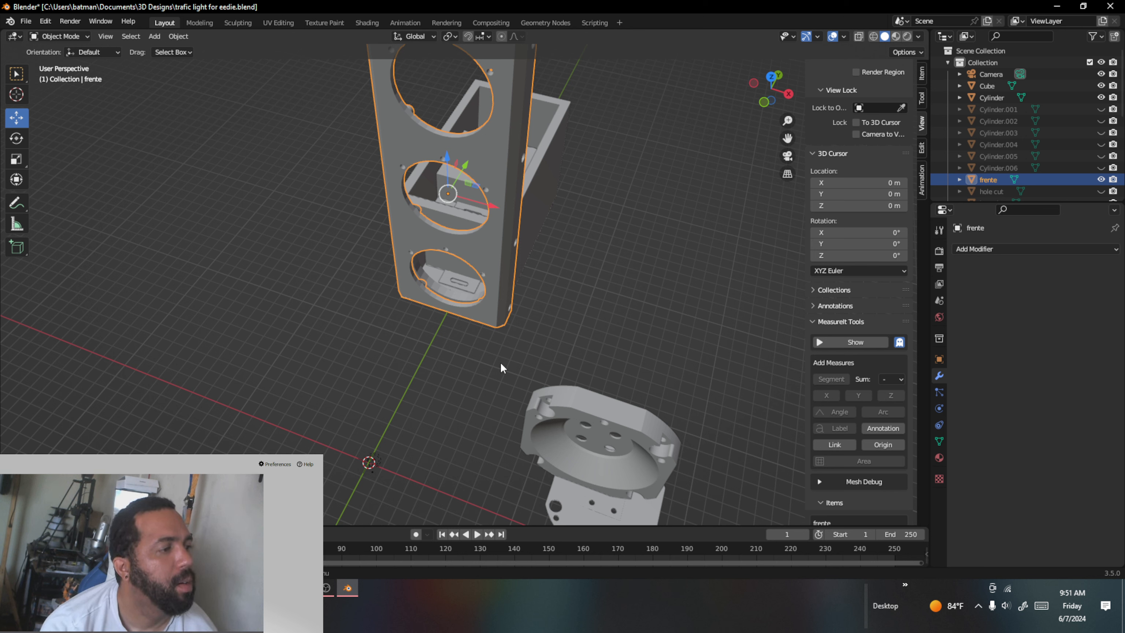
pyautogui.moveTo(500, 367); pyautogui.dragTo(503, 335, button='middle')
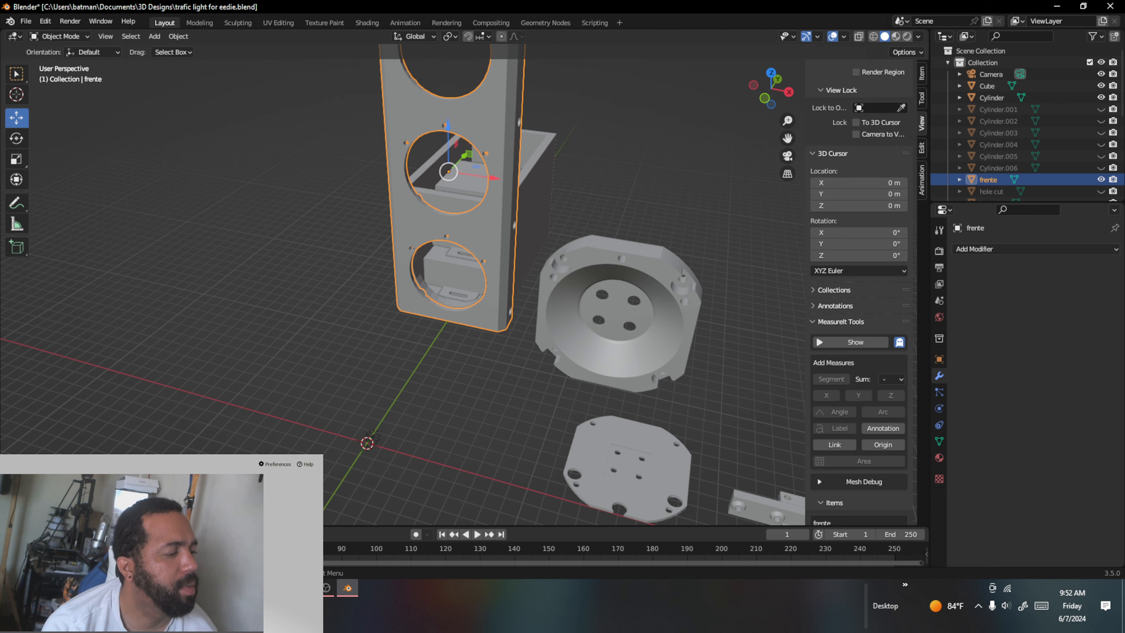
# Step: Switch to the browser and look through the pictures of the Traffic Light Bird House model on Thingiverse
pyautogui.hotkey('alt', 'Tab')
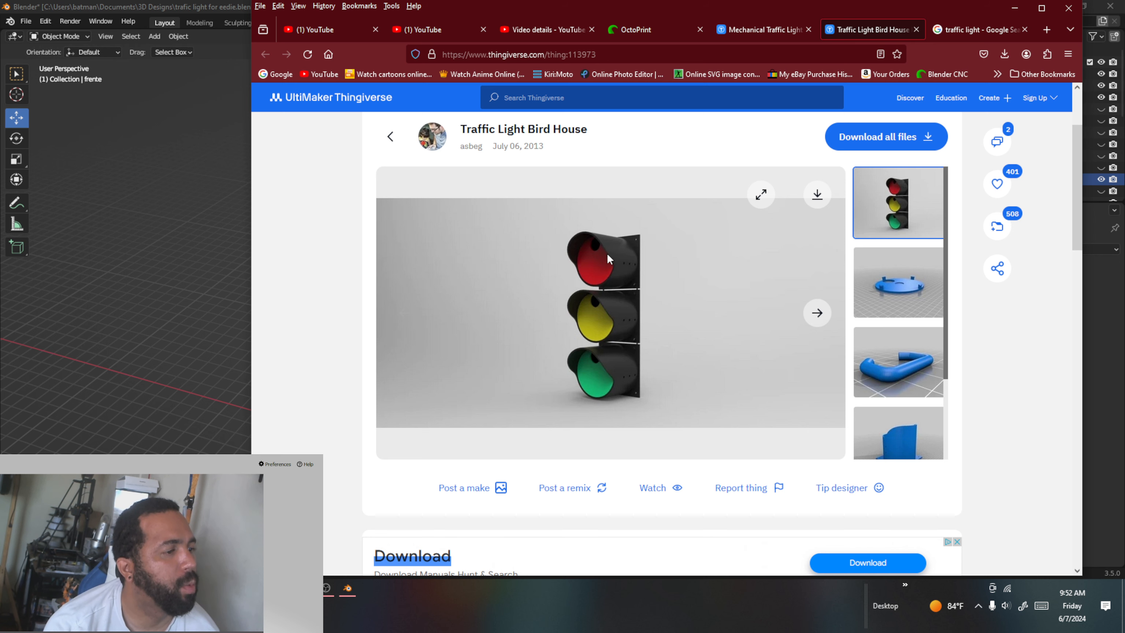
pyautogui.click(816, 312)
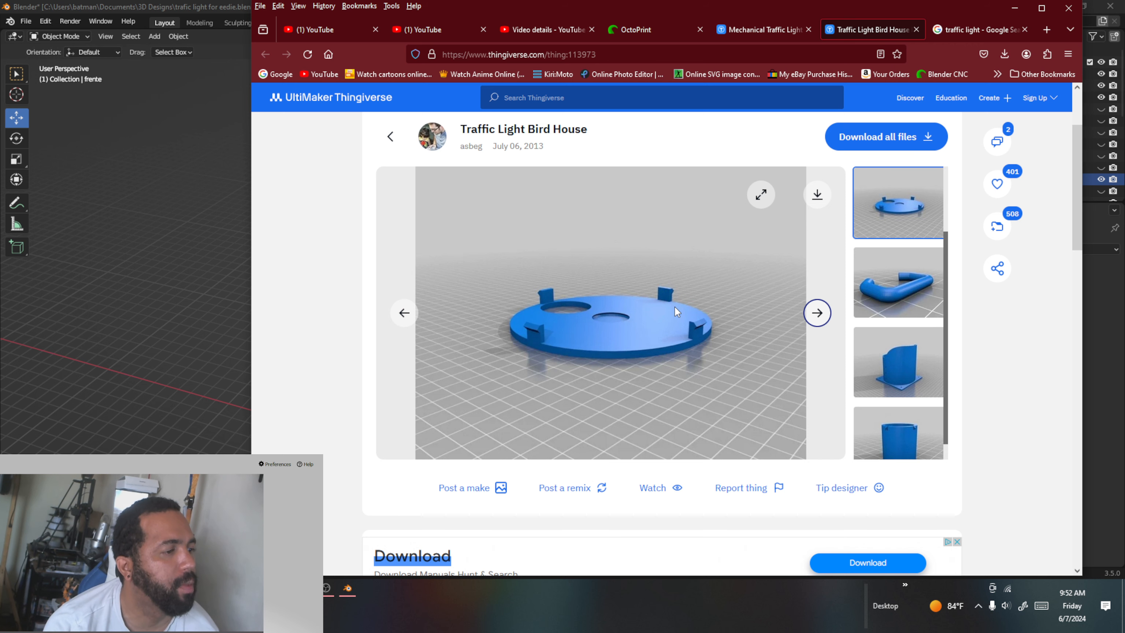
pyautogui.click(817, 314)
pyautogui.click(817, 313)
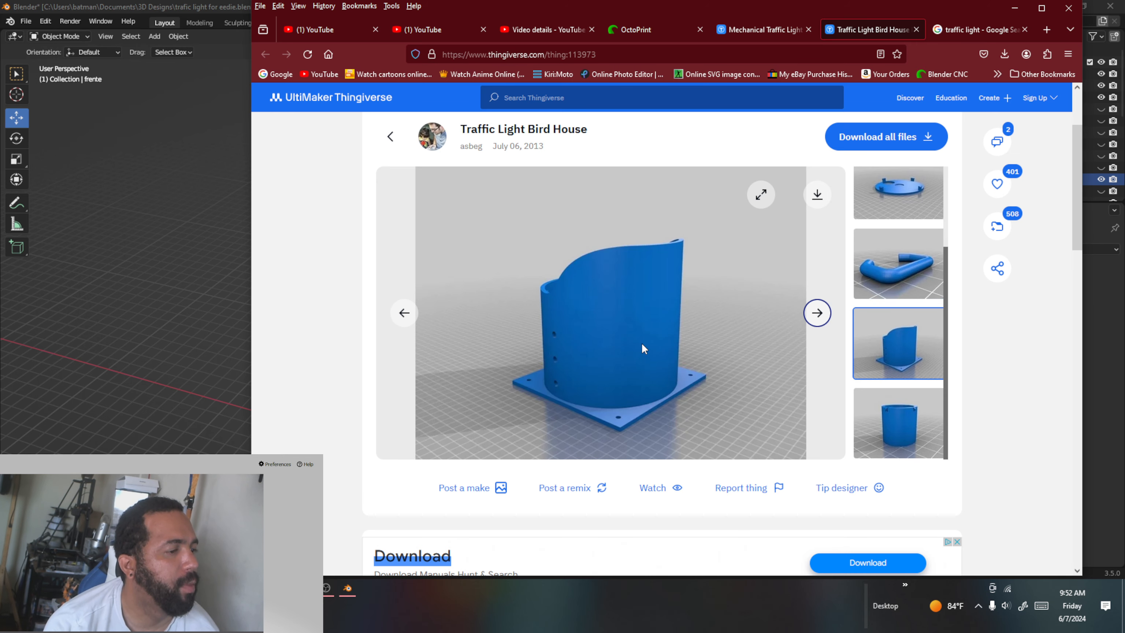
pyautogui.click(816, 313)
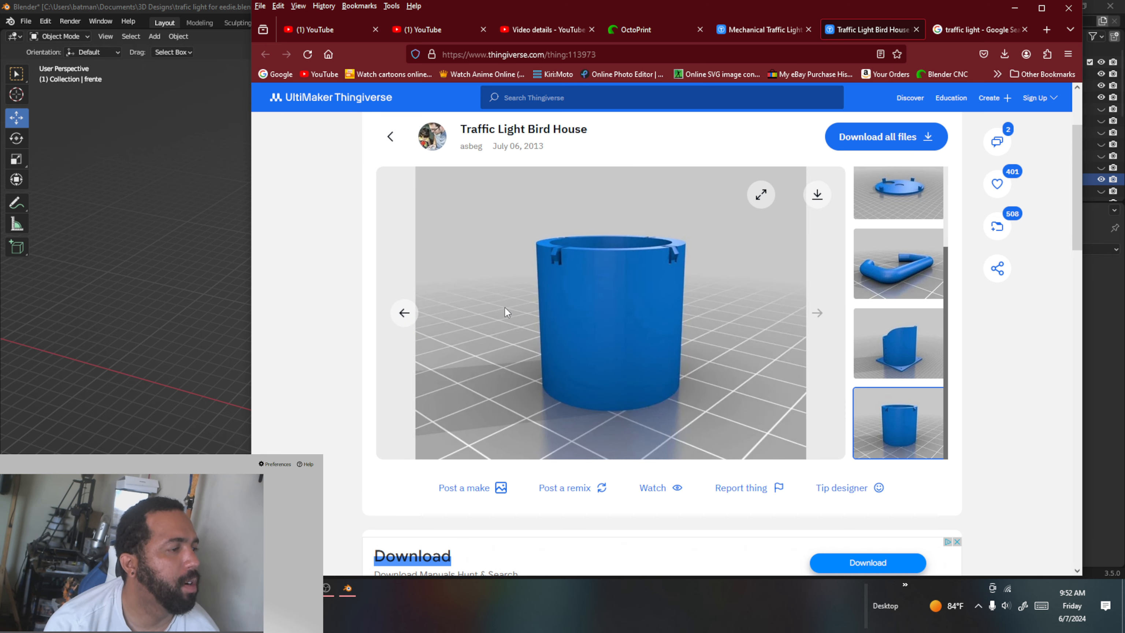
pyautogui.click(401, 314)
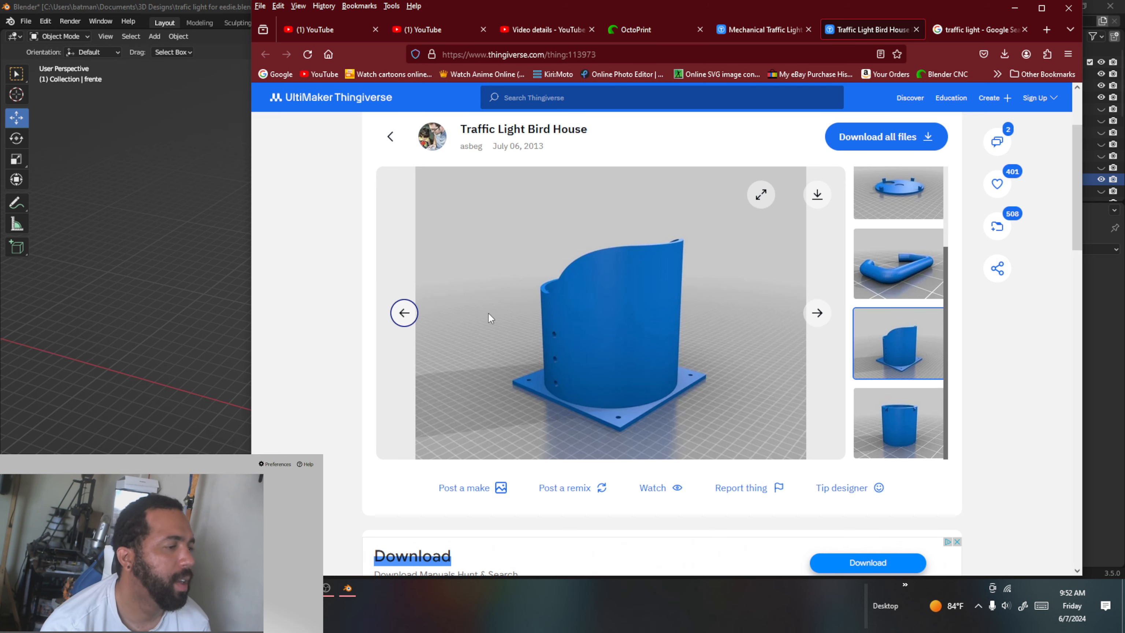
pyautogui.click(402, 313)
pyautogui.click(402, 314)
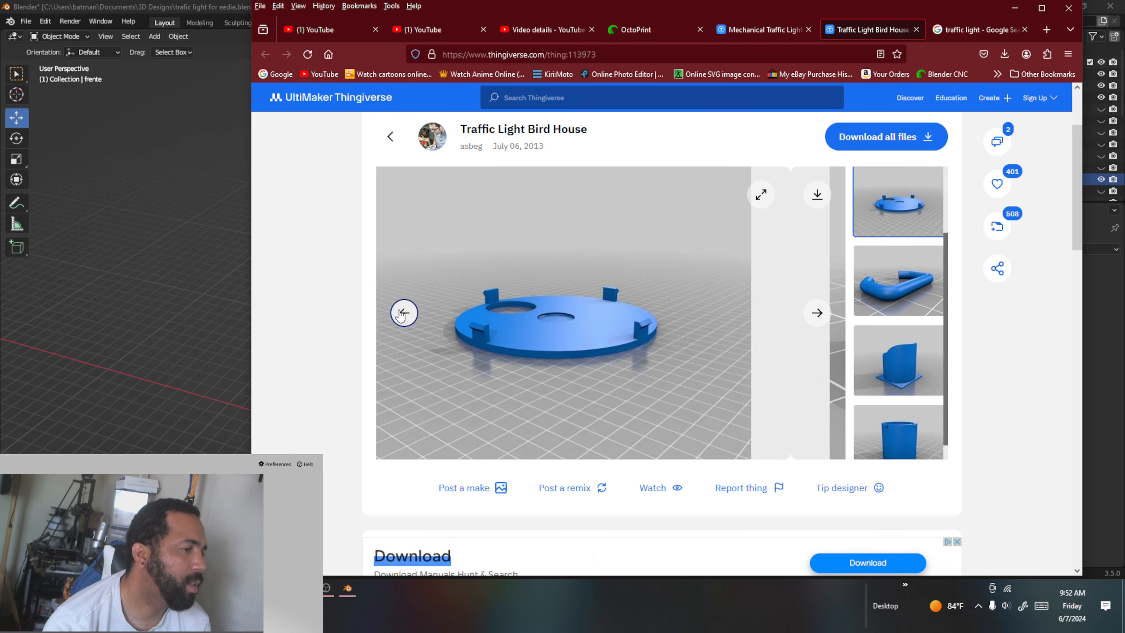
pyautogui.click(401, 314)
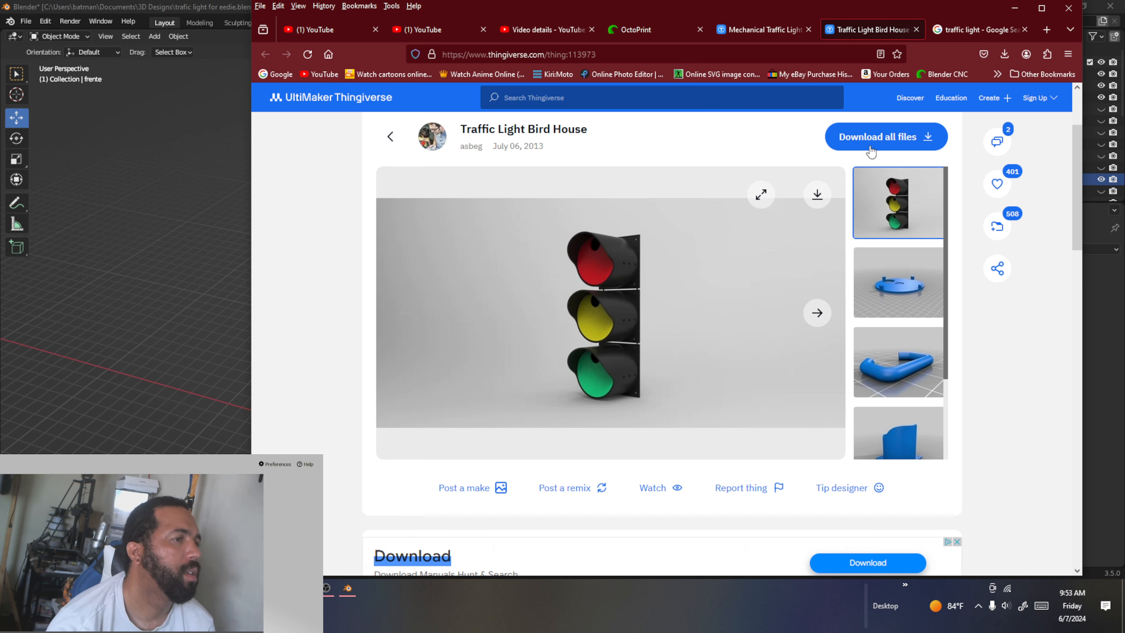
# Step: Go back from the Mechanical Traffic Light page to the "traffic light" search results and look through pages 1 and 2
pyautogui.click(787, 33)
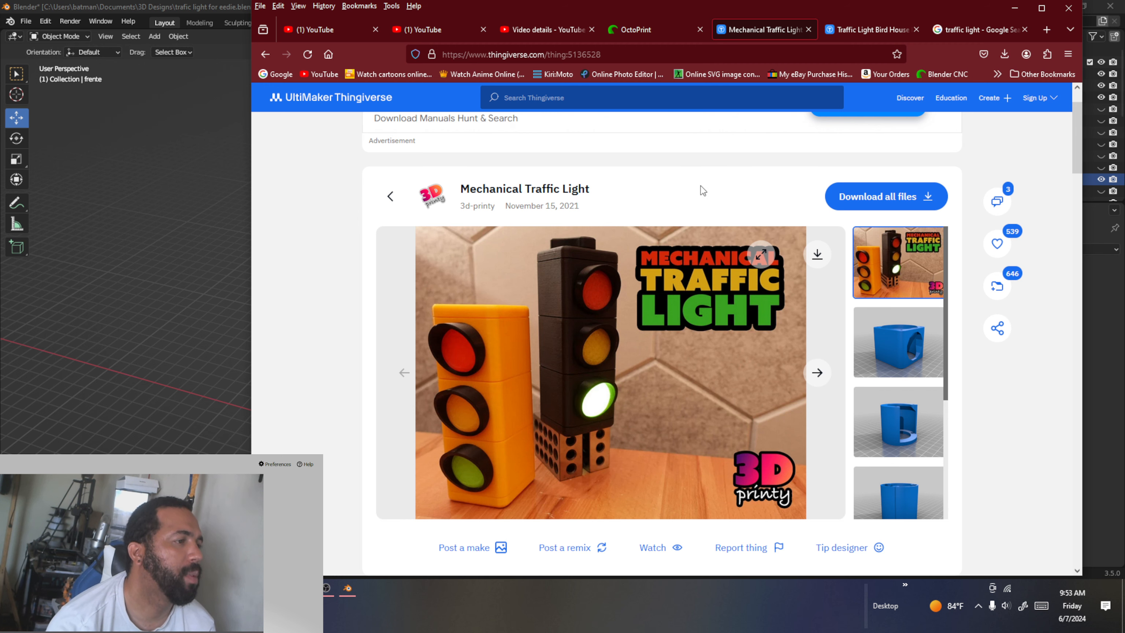
pyautogui.hotkey('alt', 'Left')
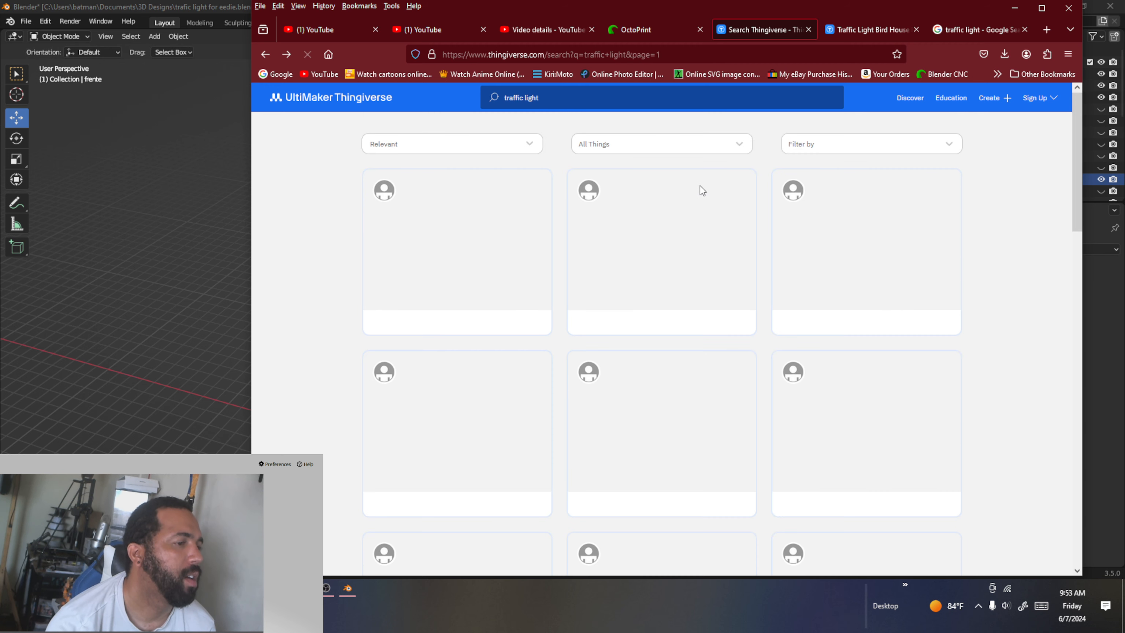
pyautogui.scroll(-10, 705, 200)
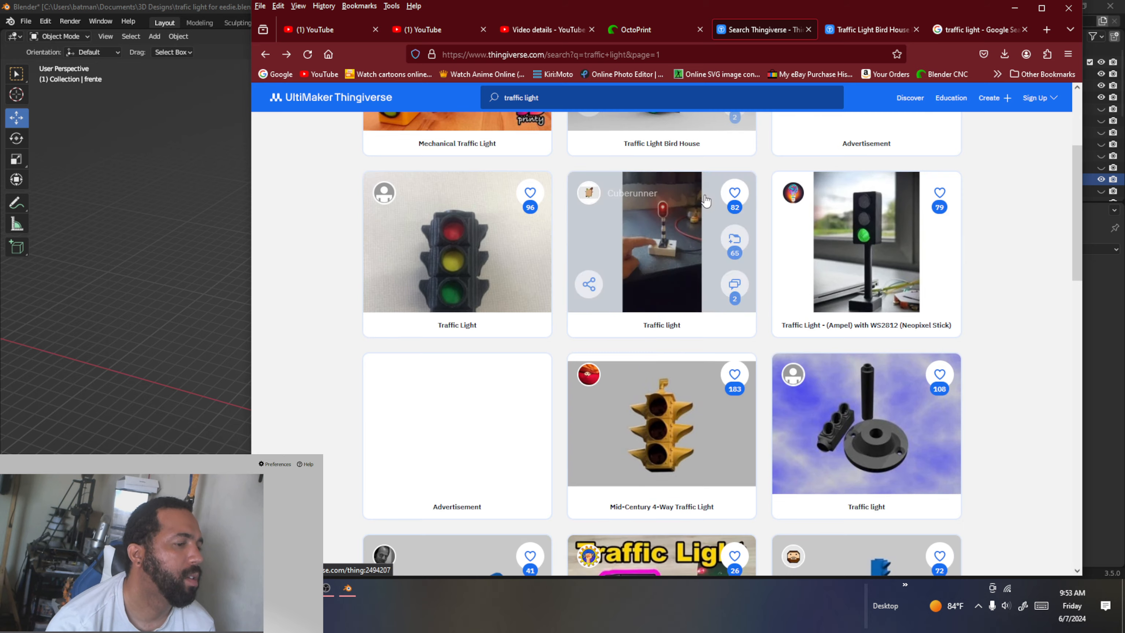
pyautogui.scroll(-8, 706, 201)
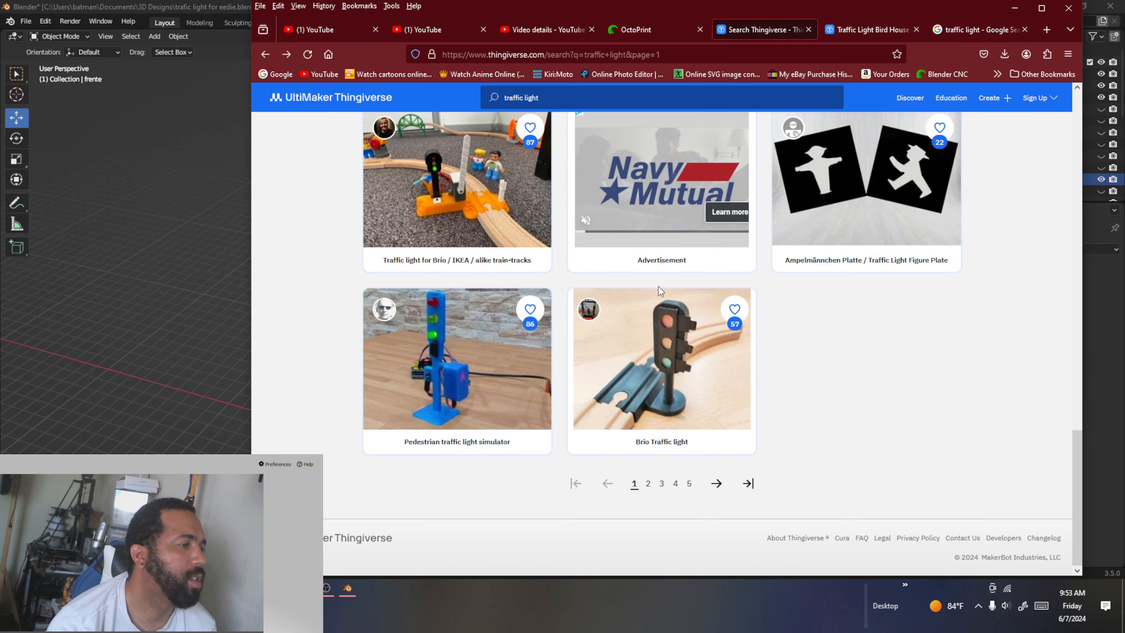
pyautogui.click(647, 484)
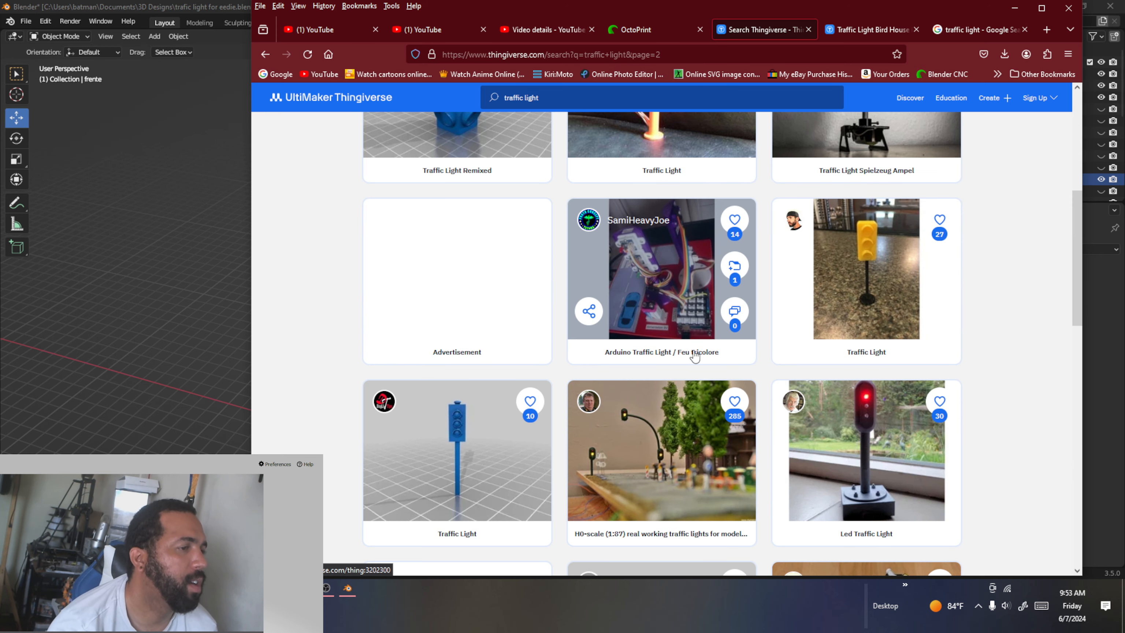
pyautogui.scroll(6, 672, 359)
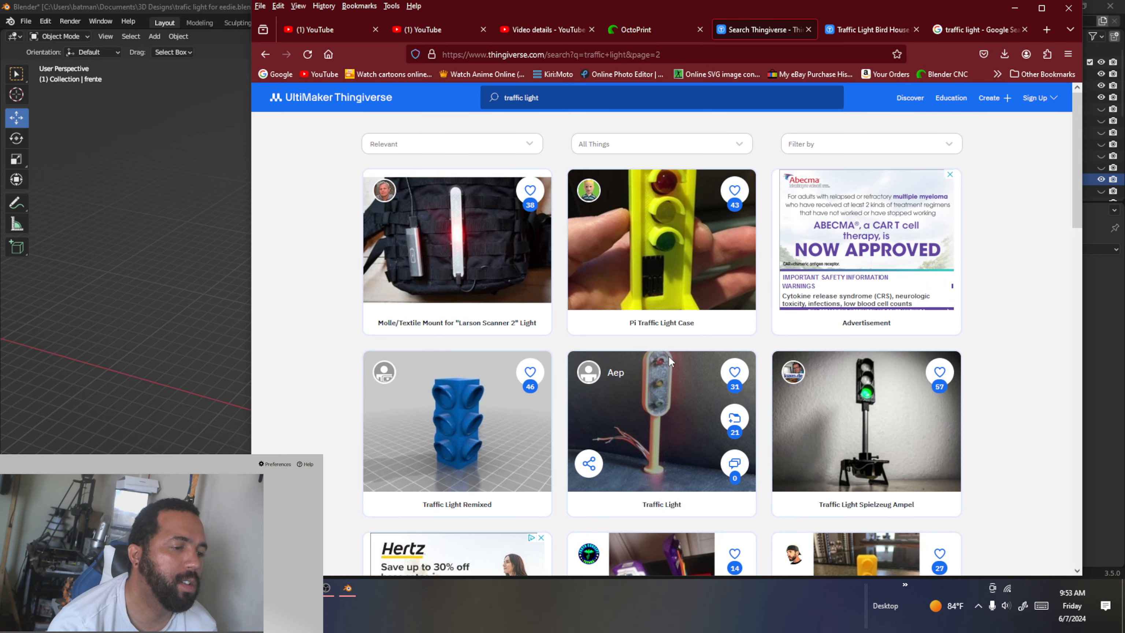
pyautogui.scroll(-3, 667, 356)
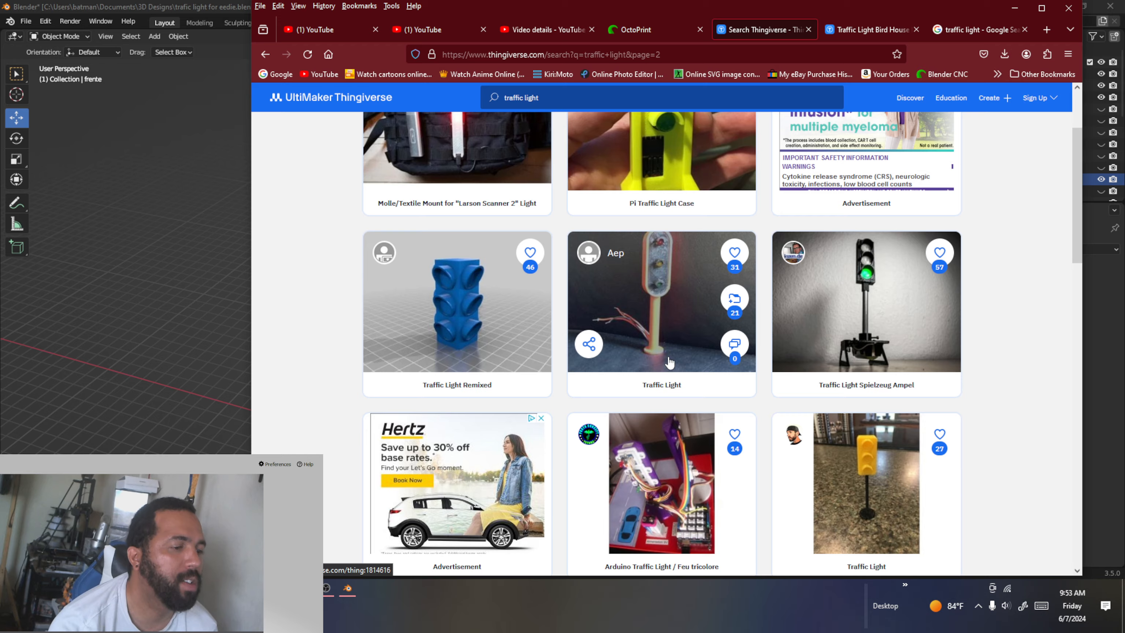
pyautogui.scroll(-10, 669, 362)
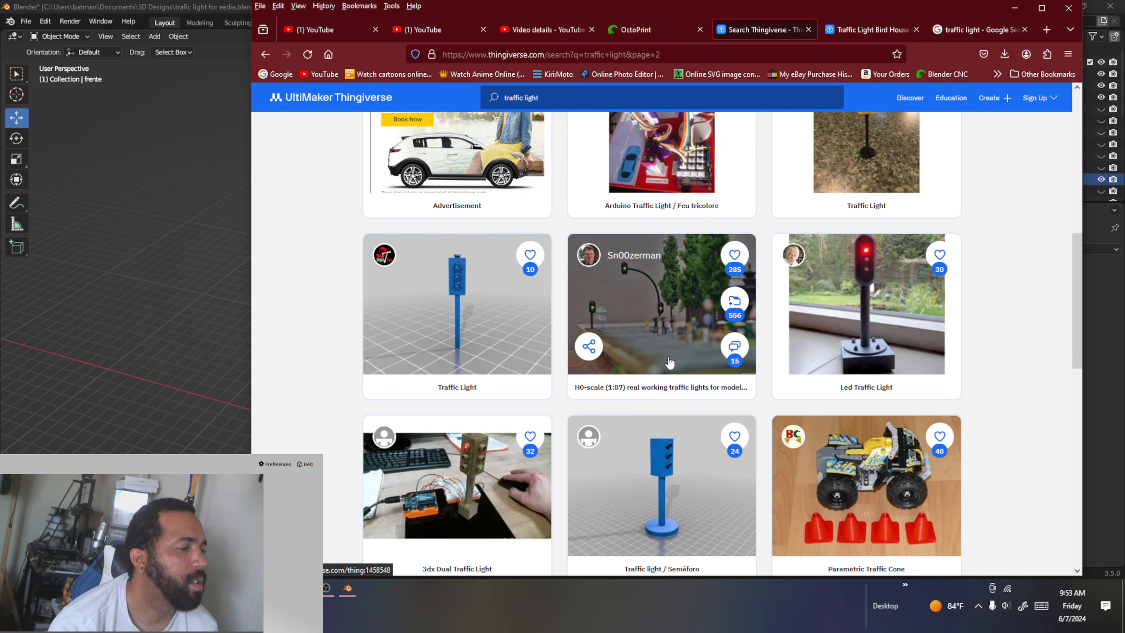
pyautogui.scroll(-6, 669, 363)
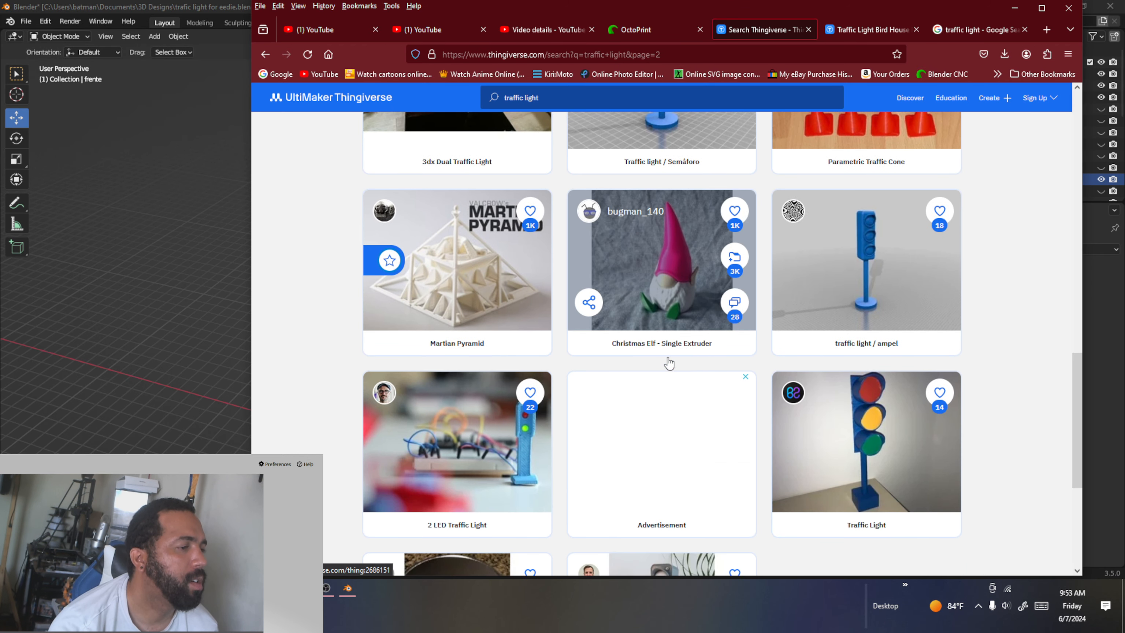
pyautogui.scroll(-6, 668, 360)
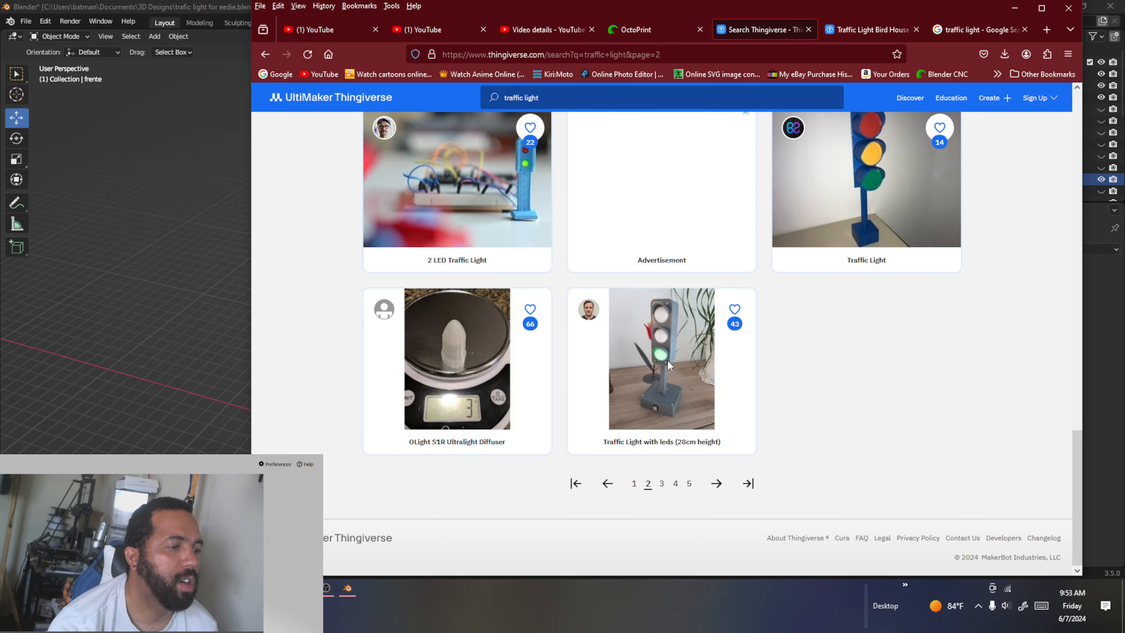
# Step: Look through pages 3 and 4 of the search results and open the Noise traffic light (semaforo de ruido) model
pyautogui.click(662, 484)
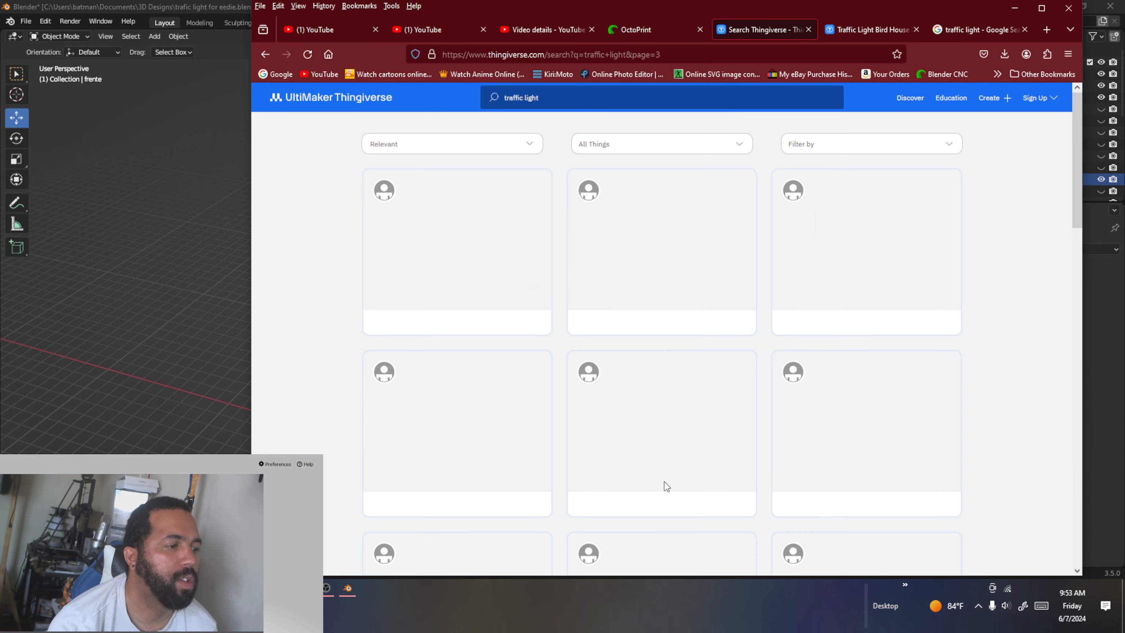
pyautogui.scroll(-7, 678, 468)
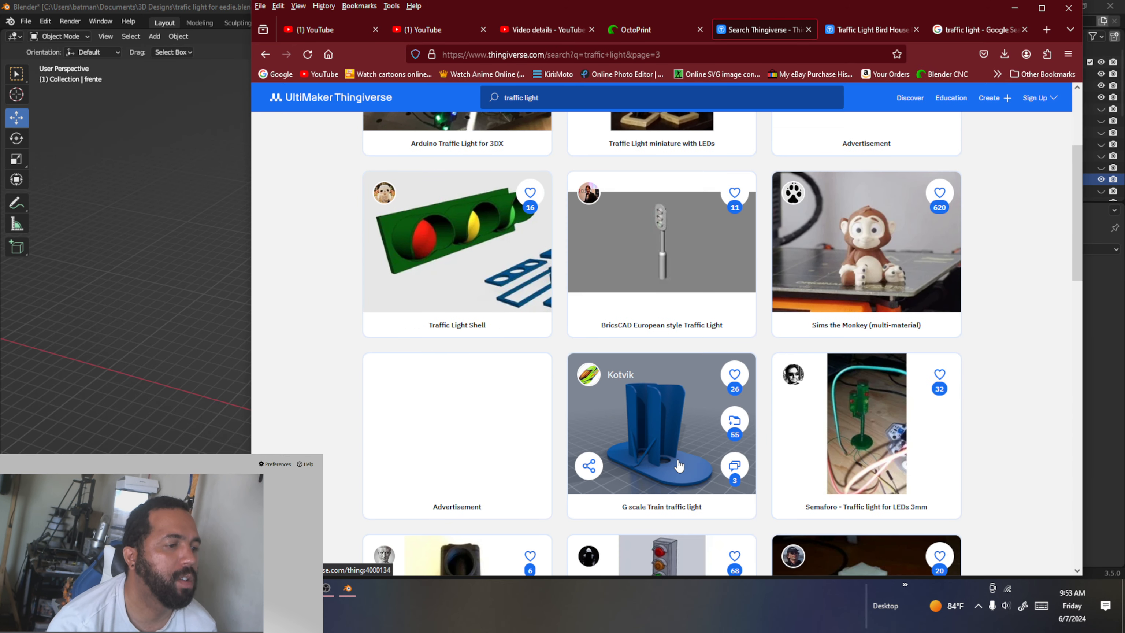
pyautogui.scroll(-5, 680, 465)
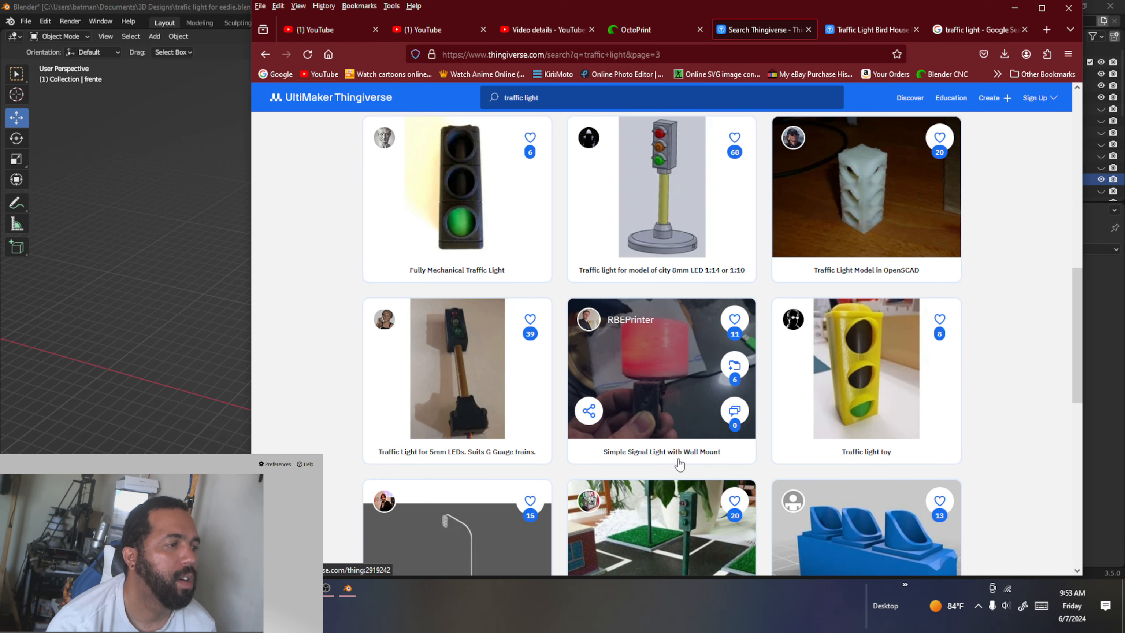
pyautogui.scroll(-9, 680, 464)
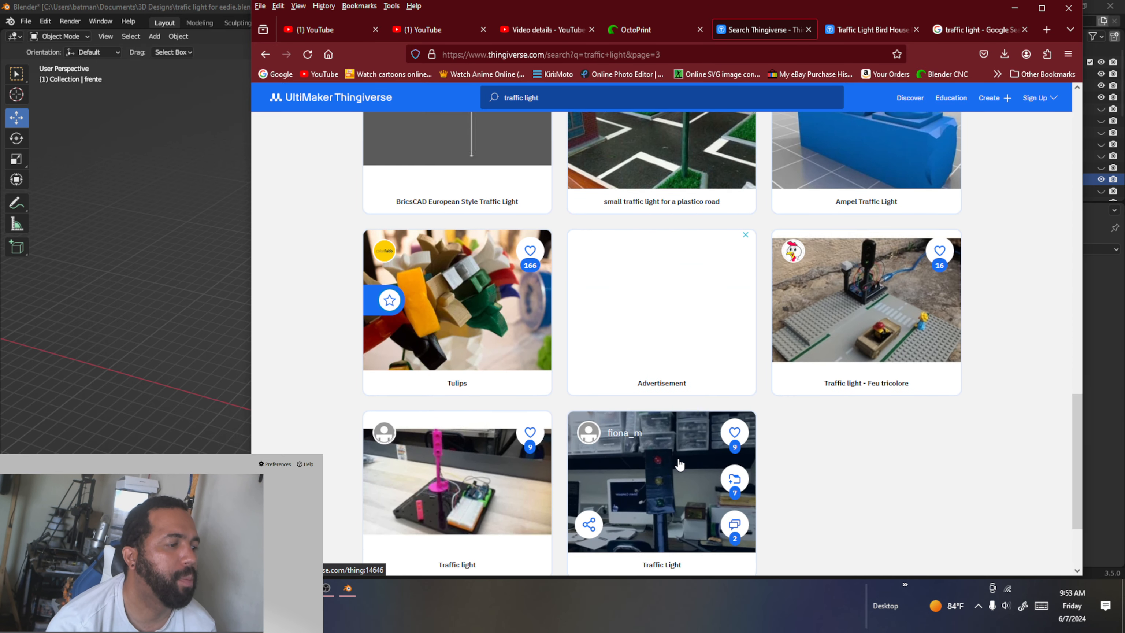
pyautogui.scroll(-3, 679, 460)
pyautogui.click(678, 482)
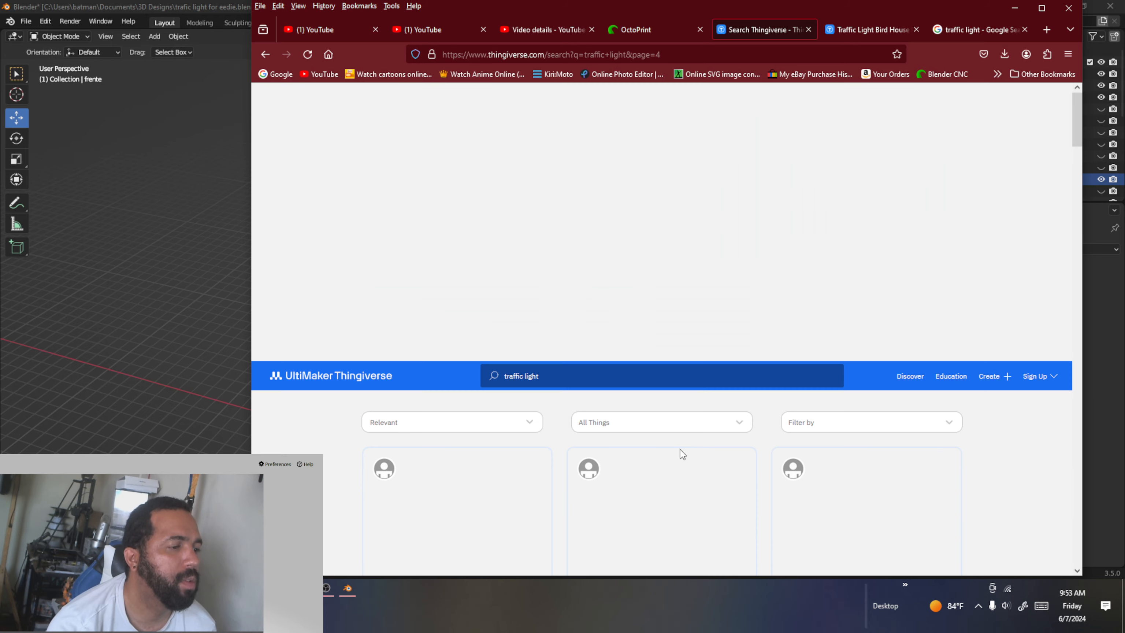
pyautogui.scroll(-8, 680, 448)
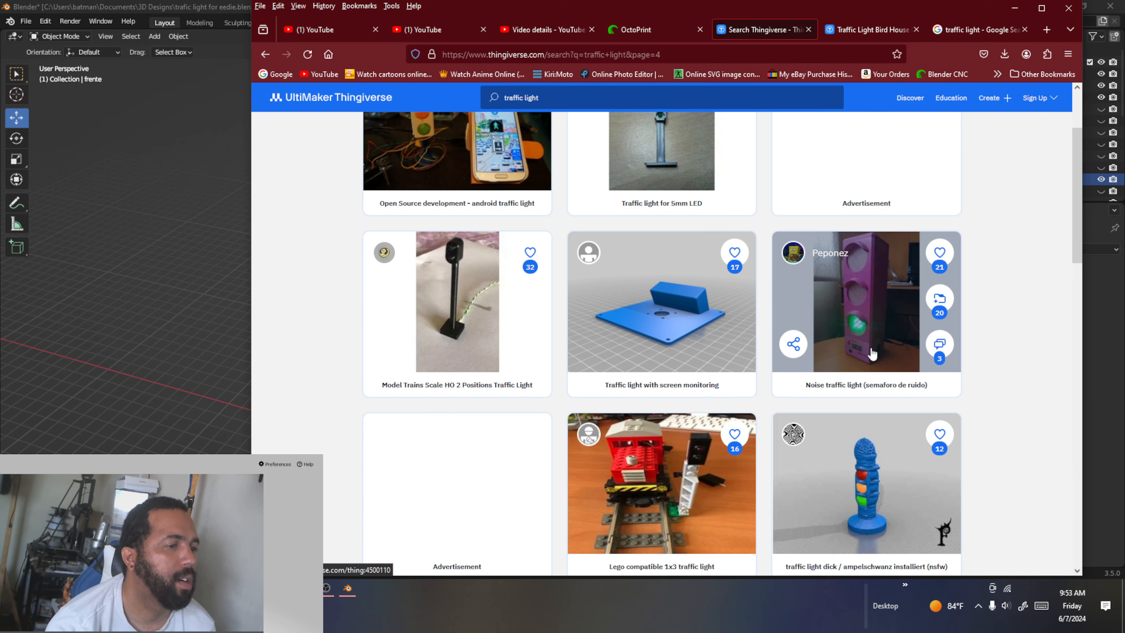
pyautogui.click(872, 353)
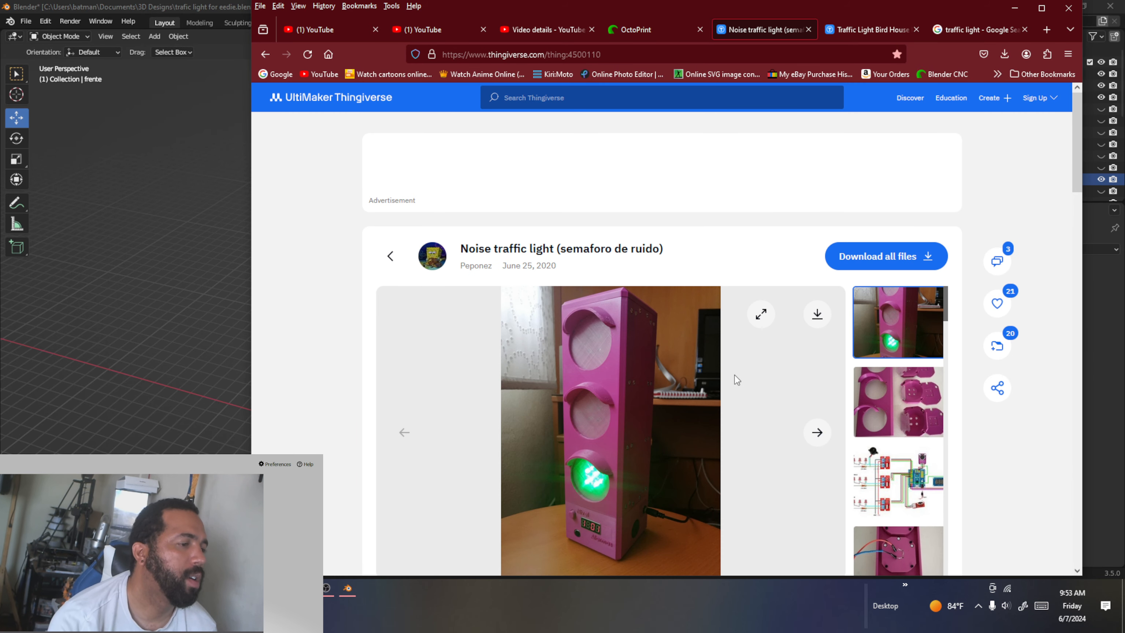
# Step: Examine the Noise traffic light's printed parts, wiring and assembly pictures and revisit the Traffic Light Bird House page for comparison
pyautogui.scroll(-1, 733, 374)
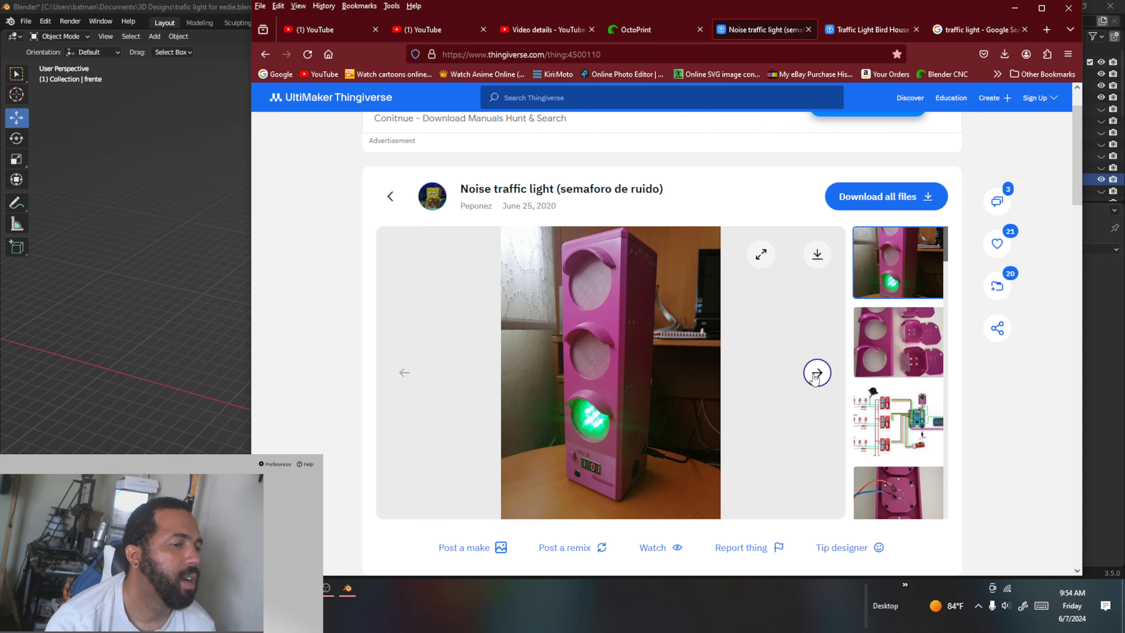
pyautogui.click(816, 373)
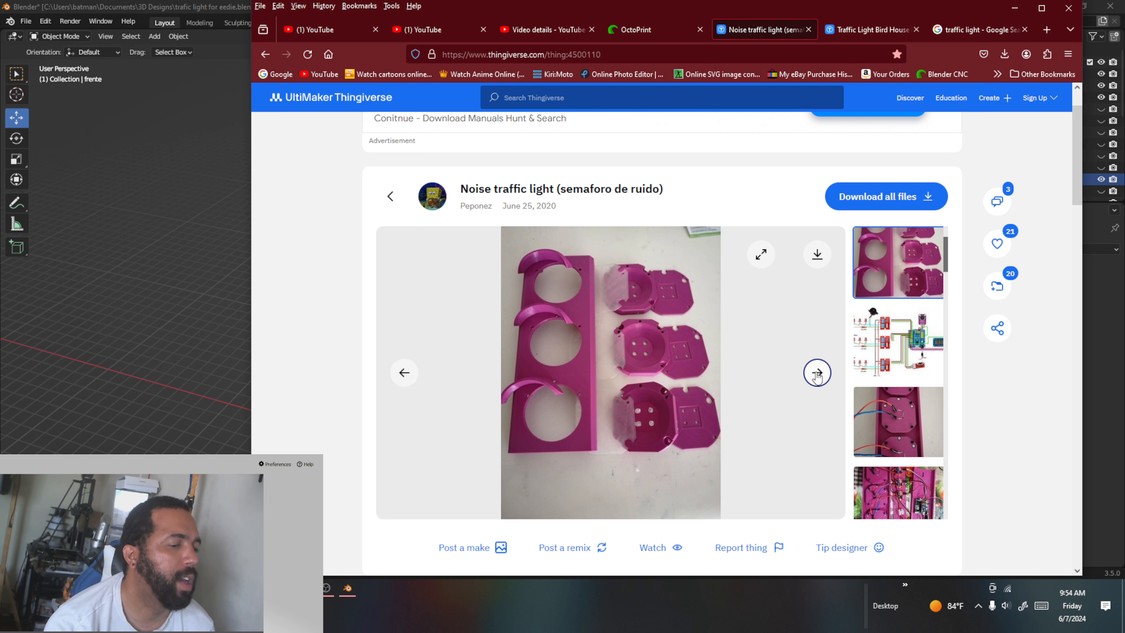
pyautogui.click(817, 374)
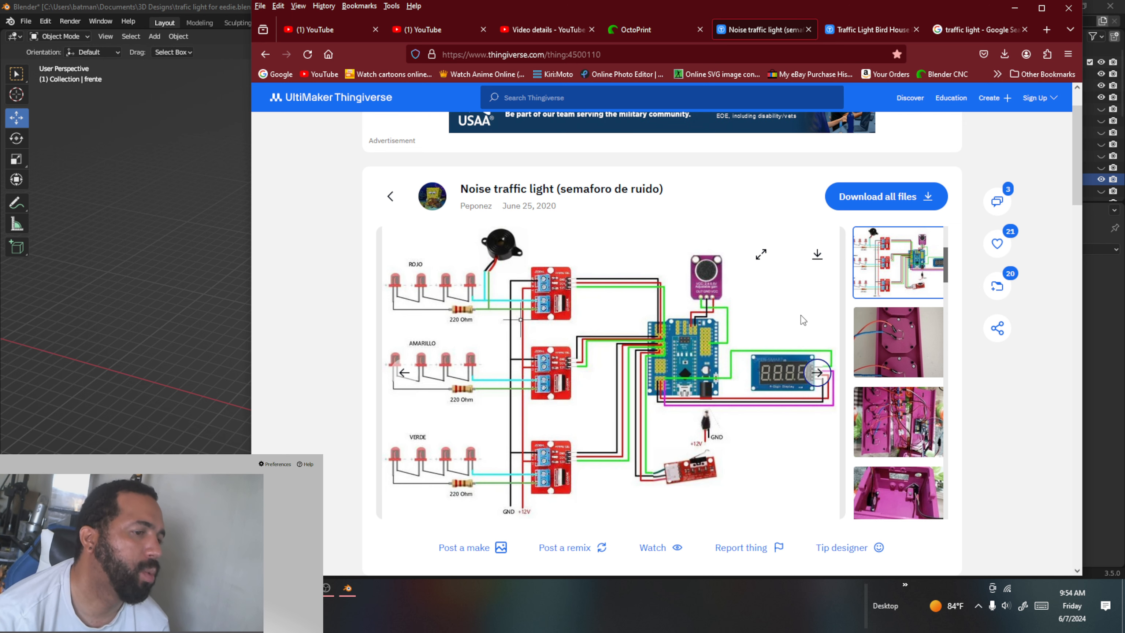
pyautogui.click(817, 373)
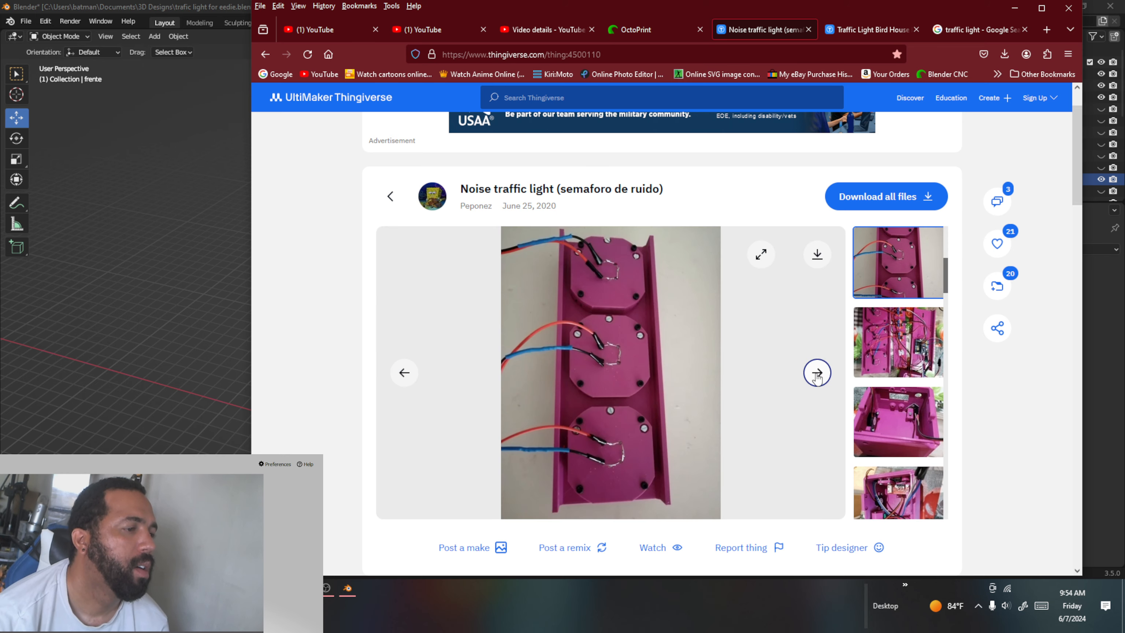
pyautogui.click(817, 373)
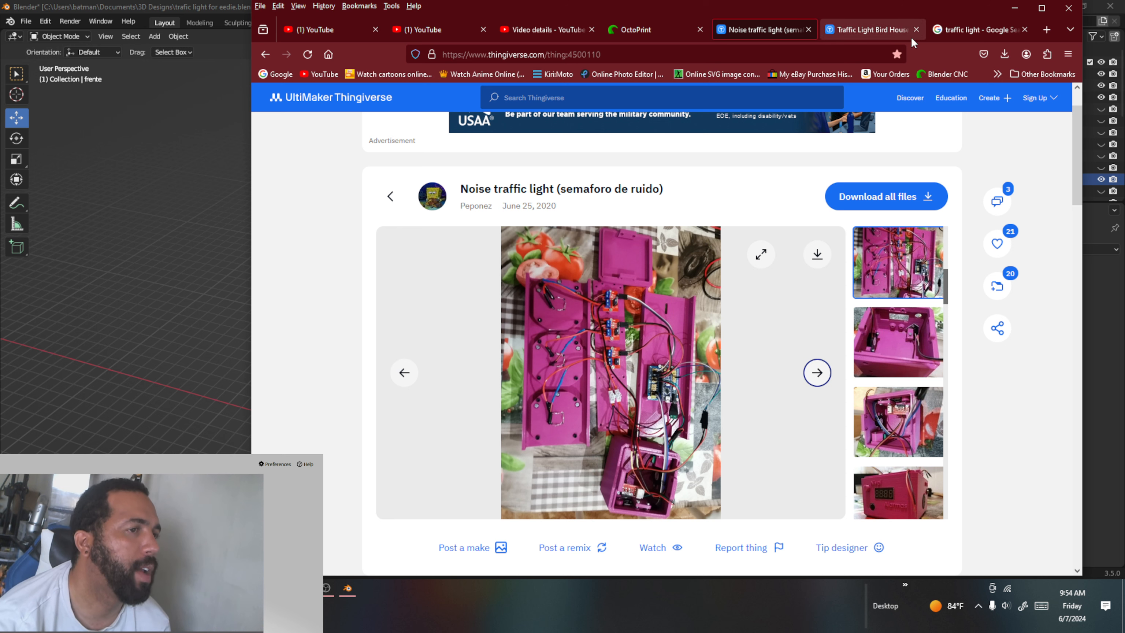
pyautogui.click(874, 29)
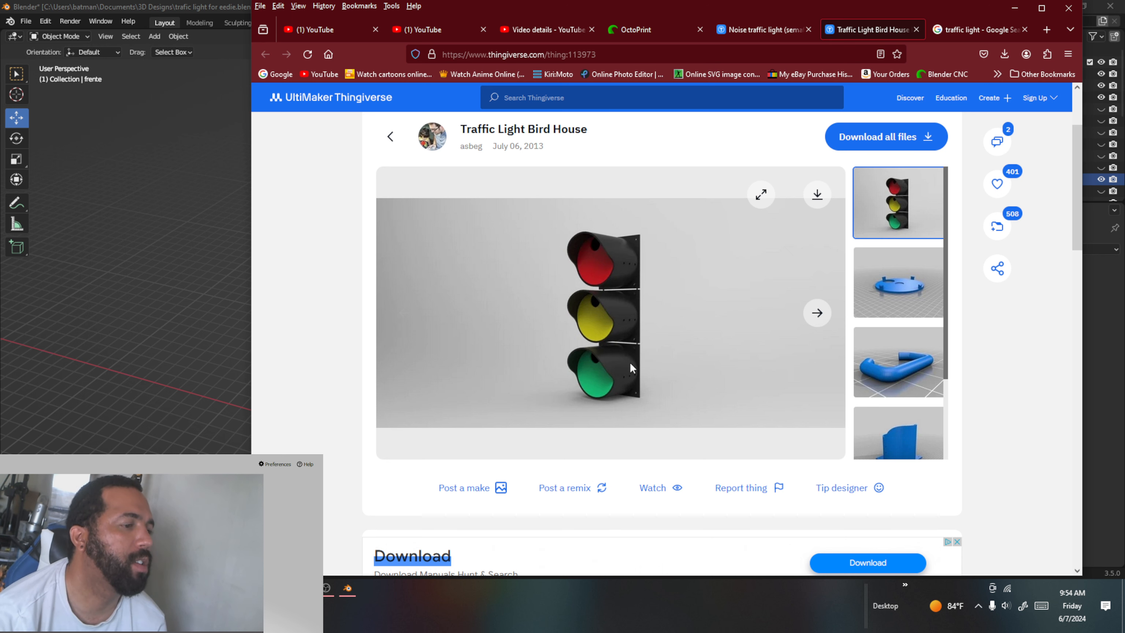
# Step: Switch from the browser back to Blender and import Housing.STL into the traffic light scene
pyautogui.click(1015, 8)
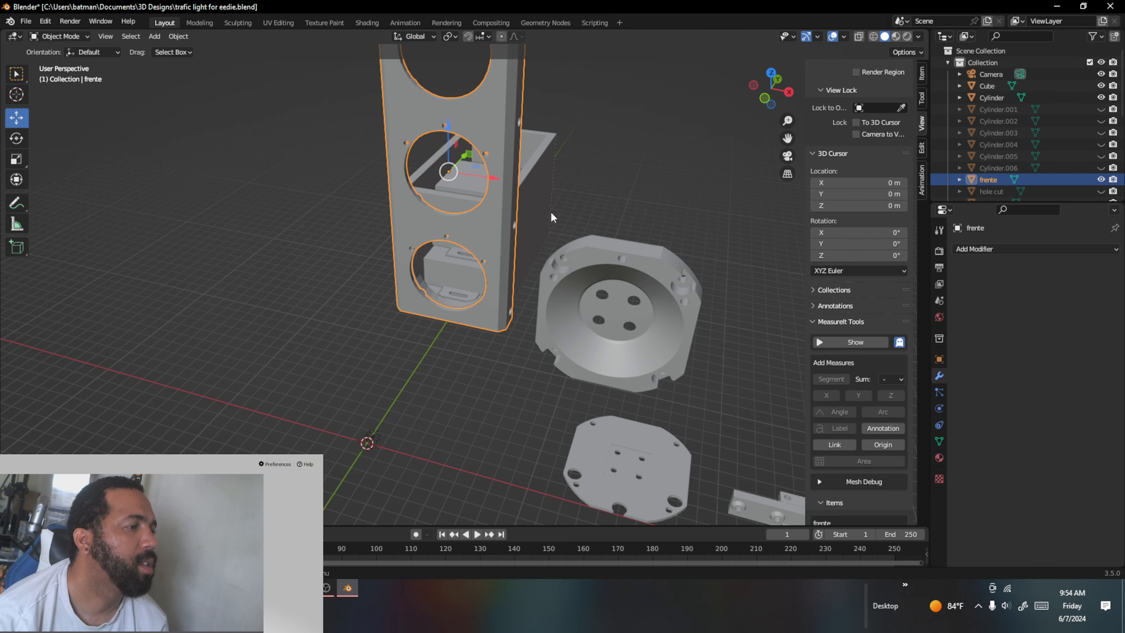
pyautogui.moveTo(586, 219); pyautogui.dragTo(532, 220, button='middle')
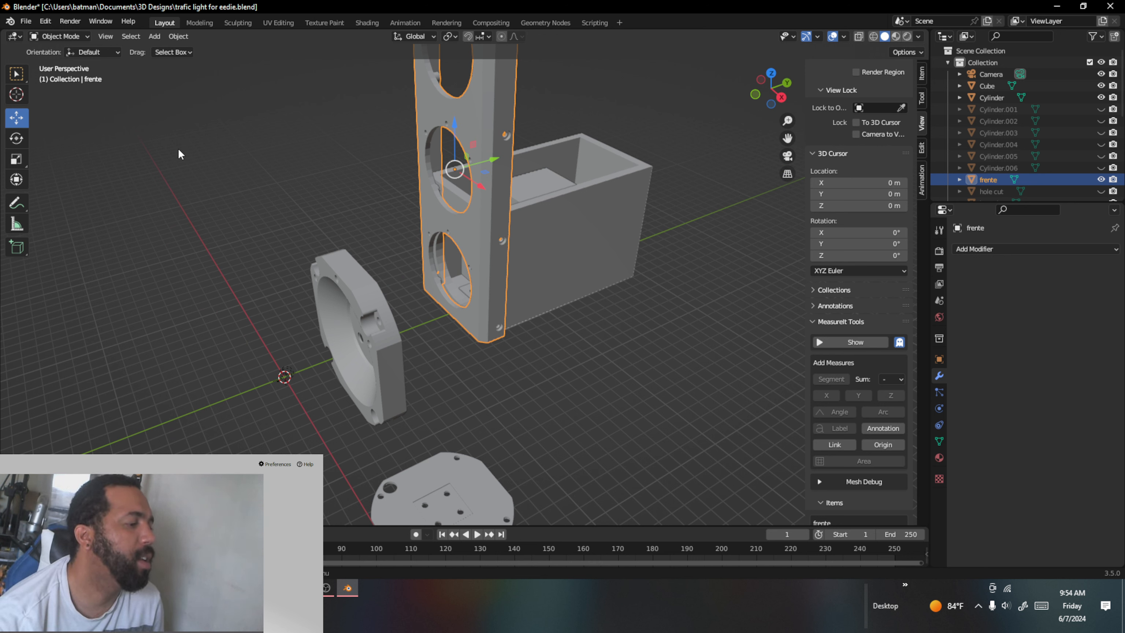
pyautogui.click(25, 22)
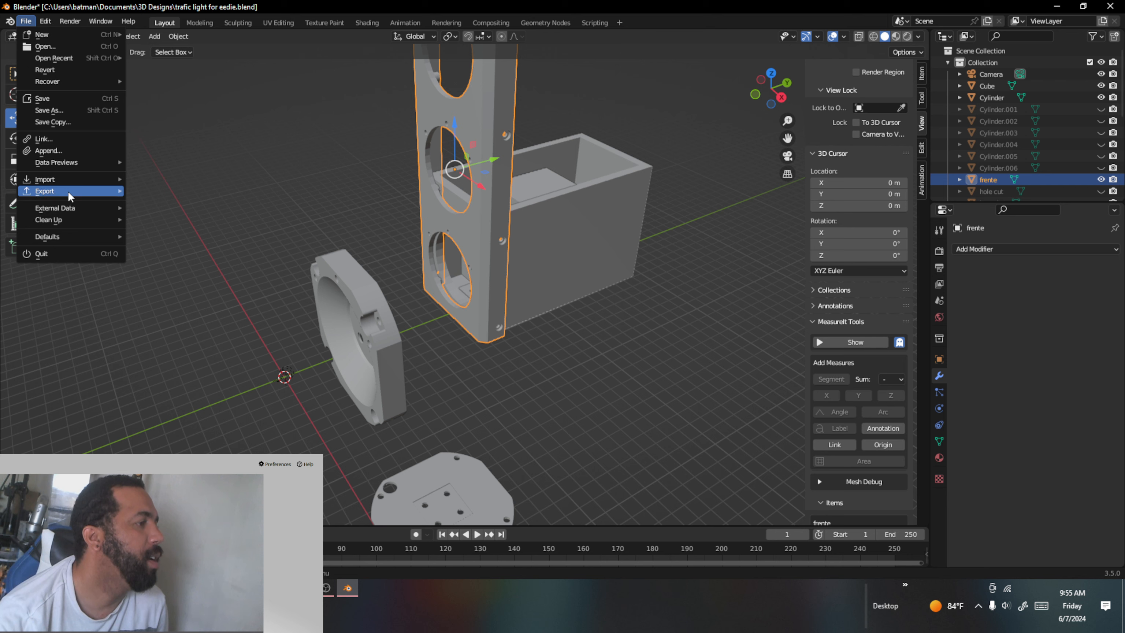
pyautogui.moveTo(68, 194)
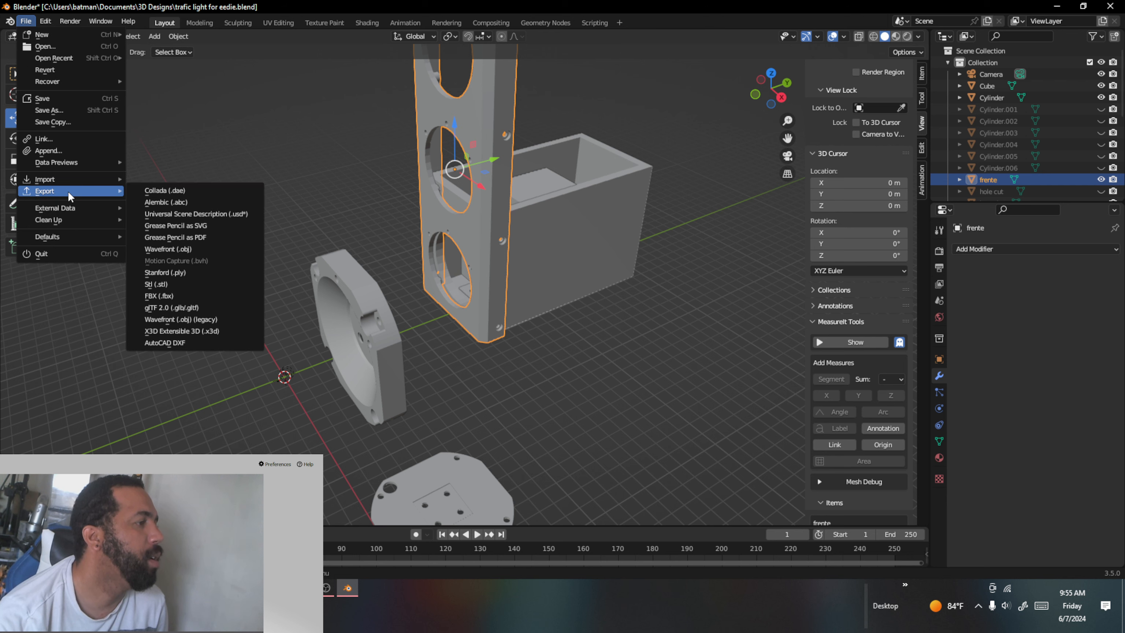
pyautogui.click(184, 282)
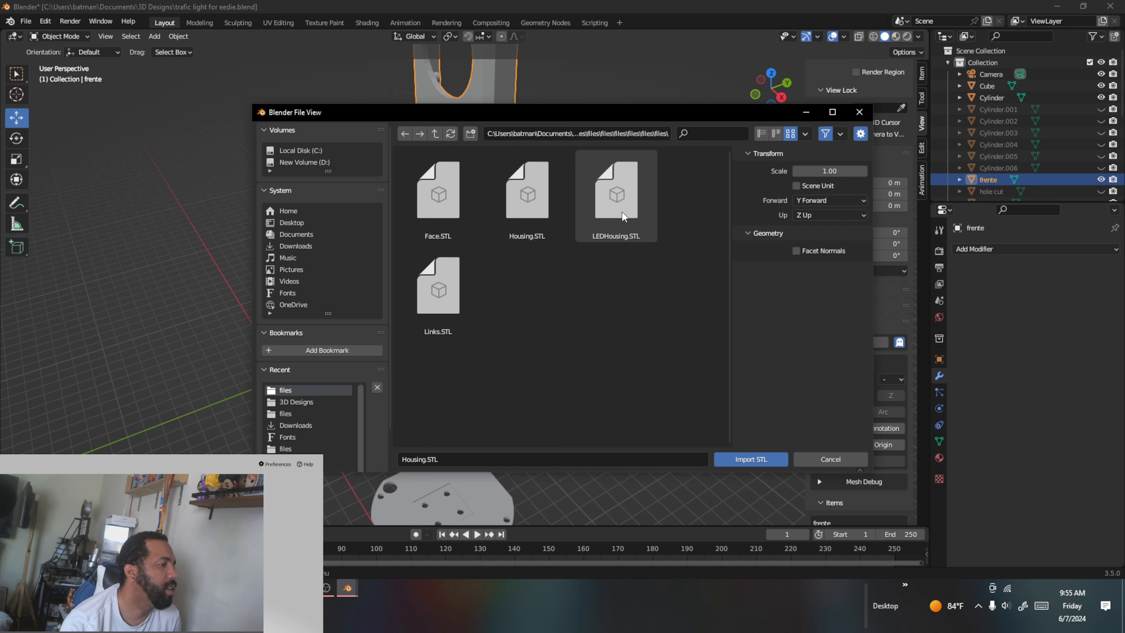
pyautogui.click(536, 205)
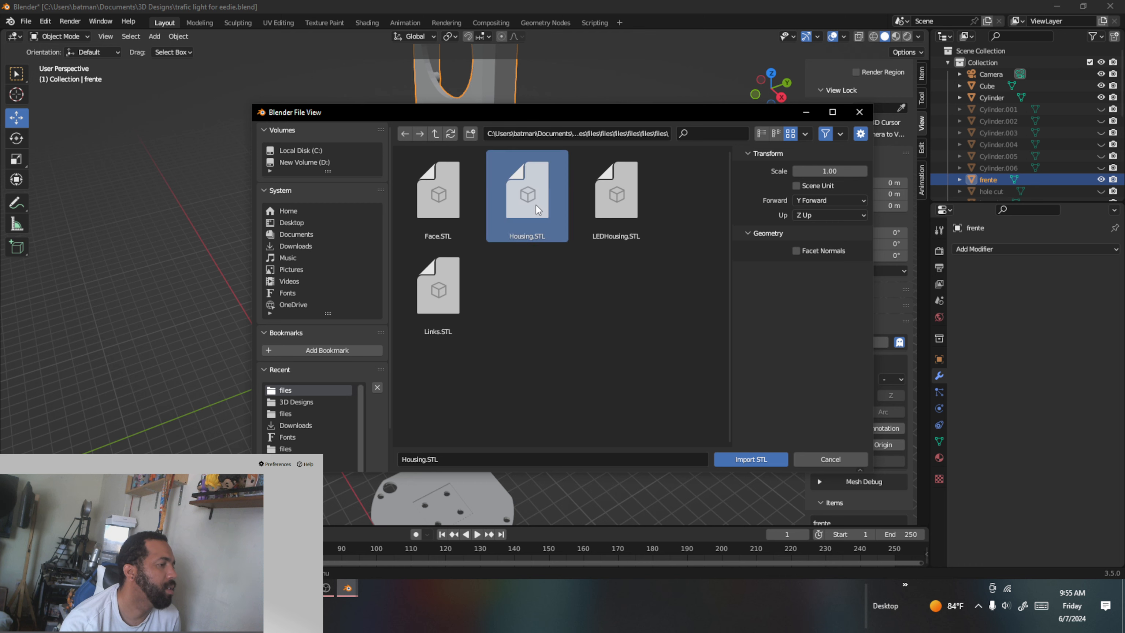
pyautogui.click(749, 459)
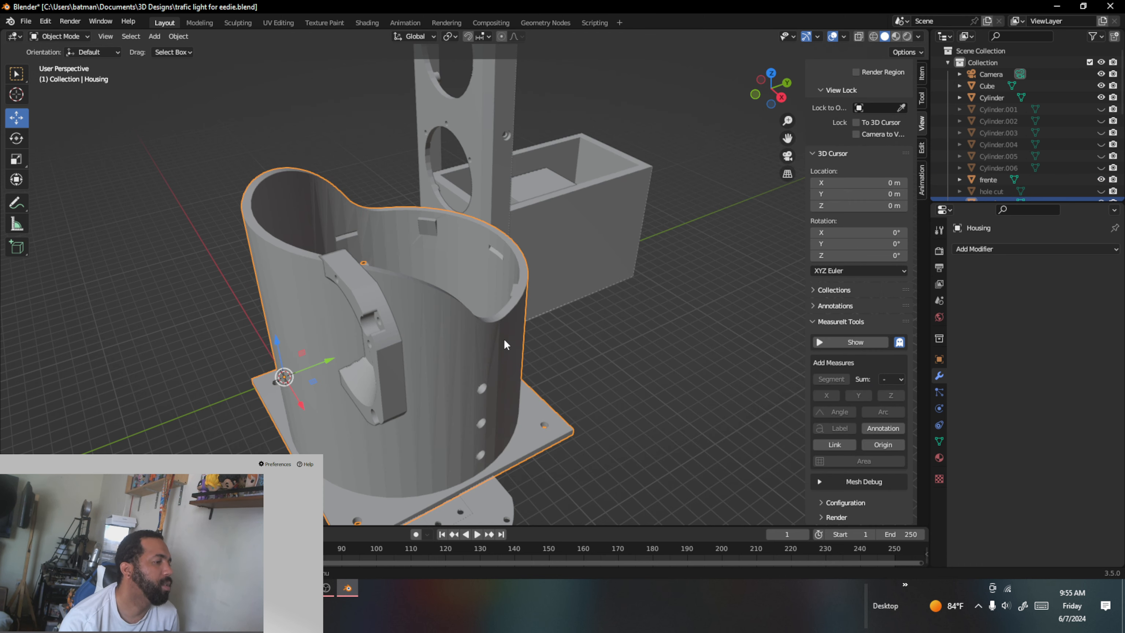
# Step: Set the imported housing's origin to its center of mass (volume)
pyautogui.moveTo(503, 338); pyautogui.dragTo(510, 367, button='middle')
pyautogui.rightClick(441, 390)
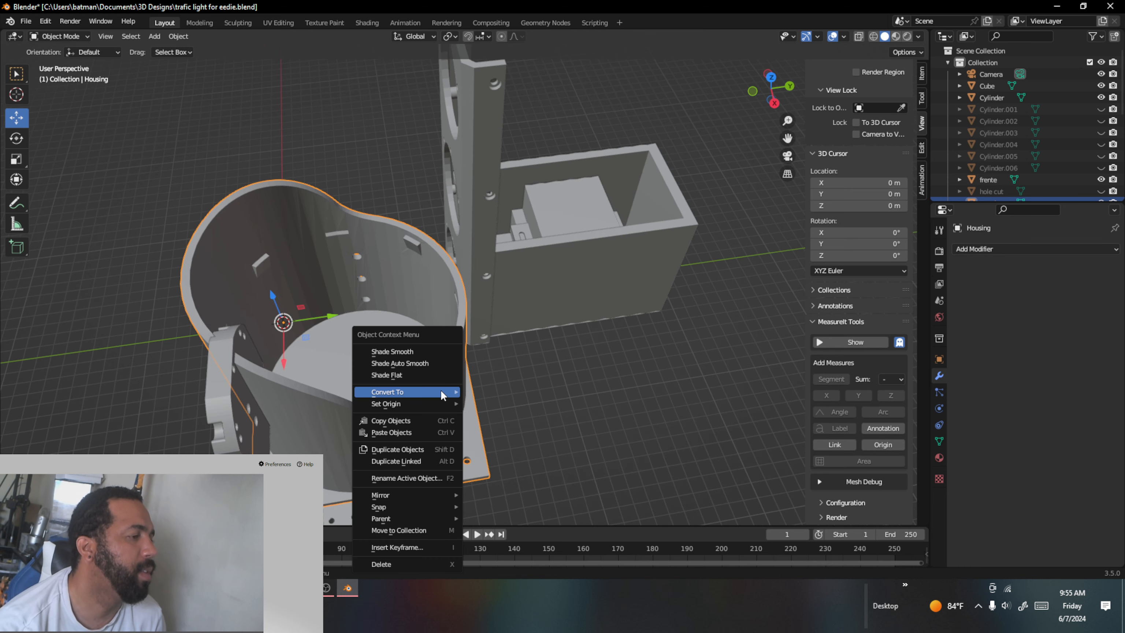
pyautogui.click(435, 374)
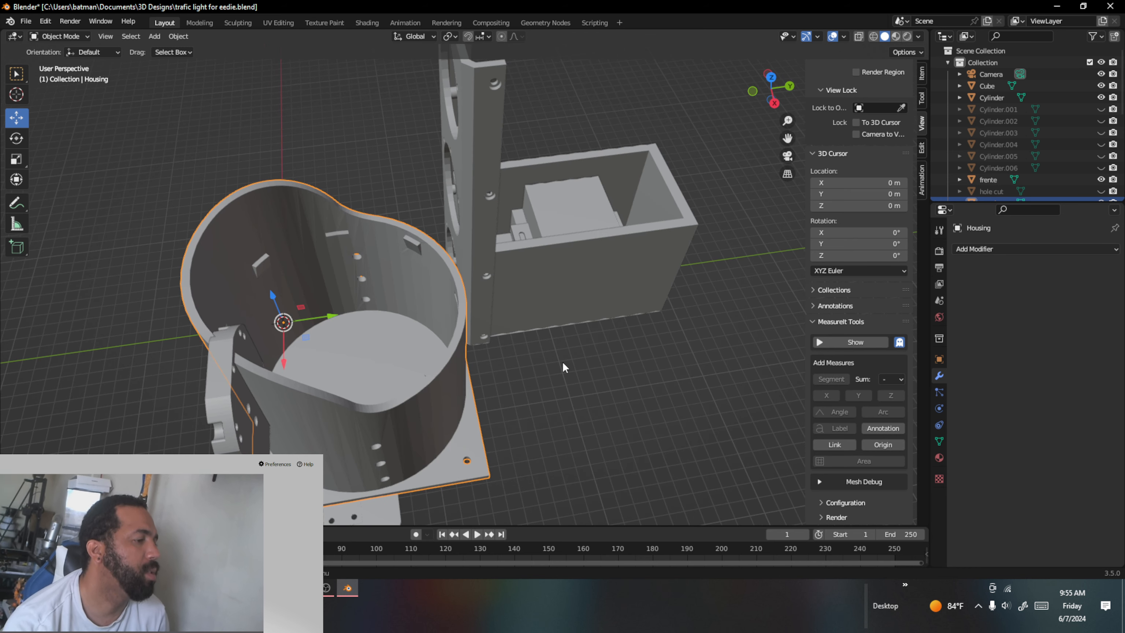
pyautogui.click(562, 361)
pyautogui.click(403, 357)
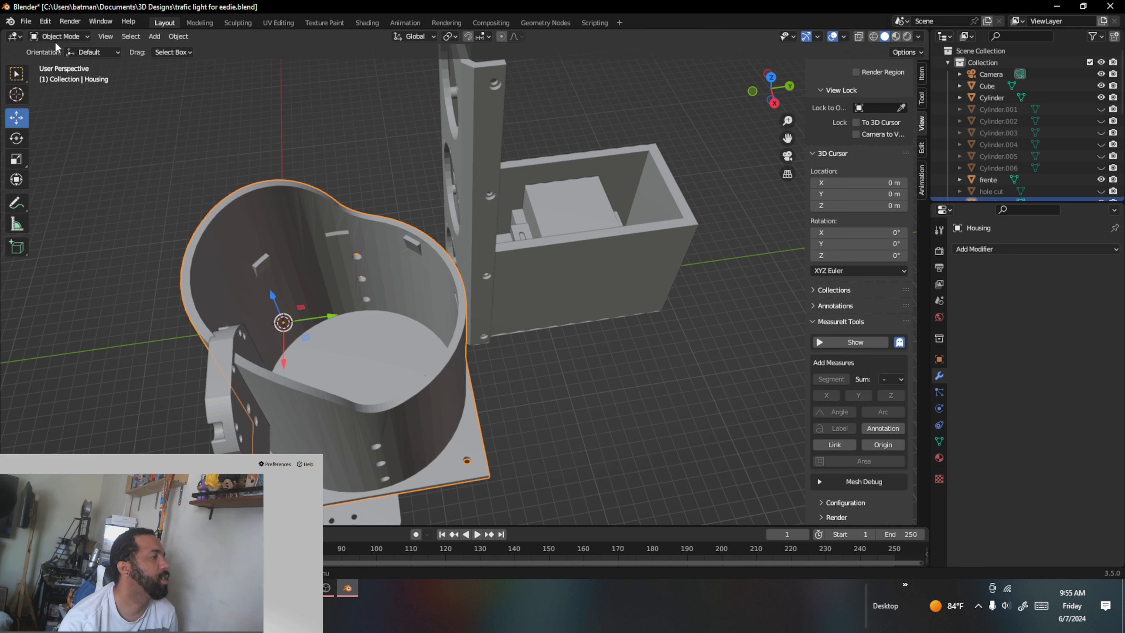
pyautogui.rightClick(360, 335)
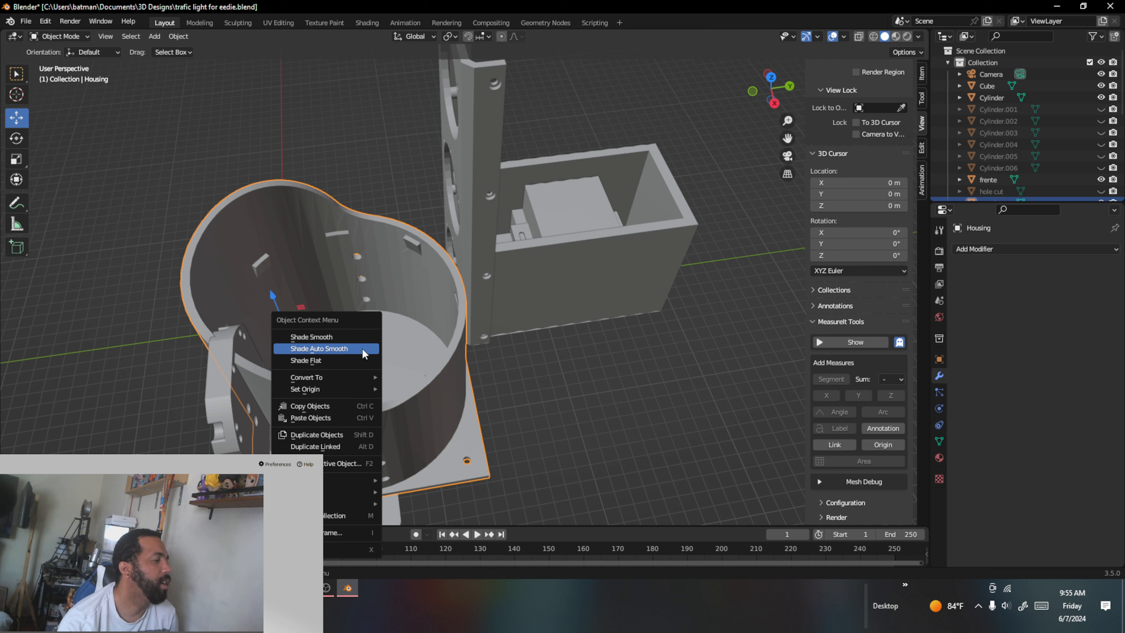
pyautogui.moveTo(350, 387)
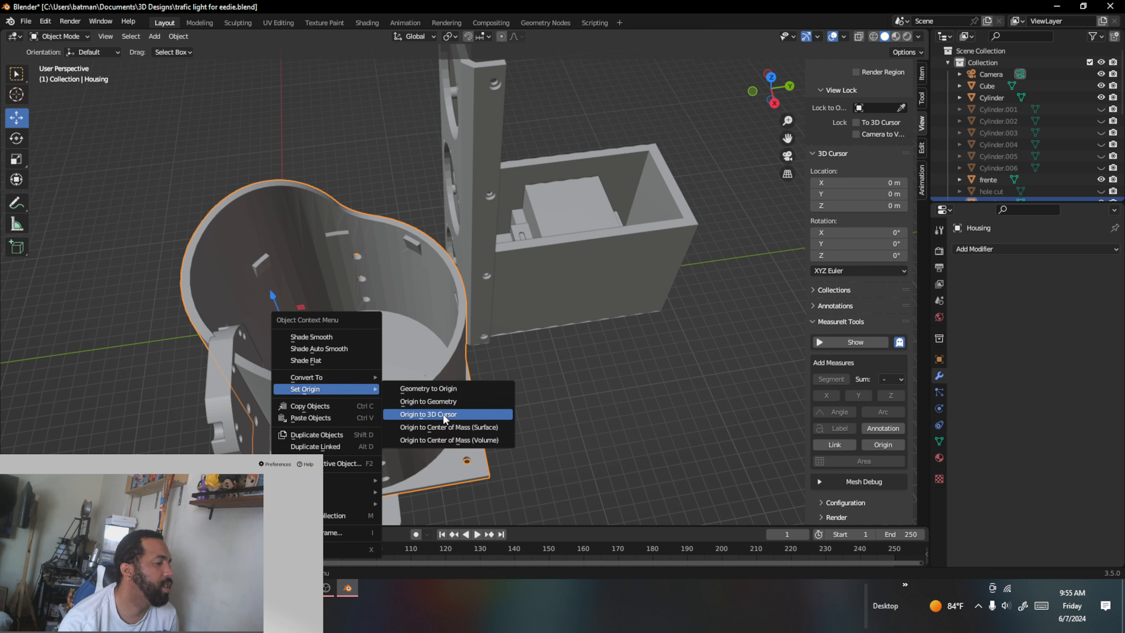
pyautogui.click(448, 441)
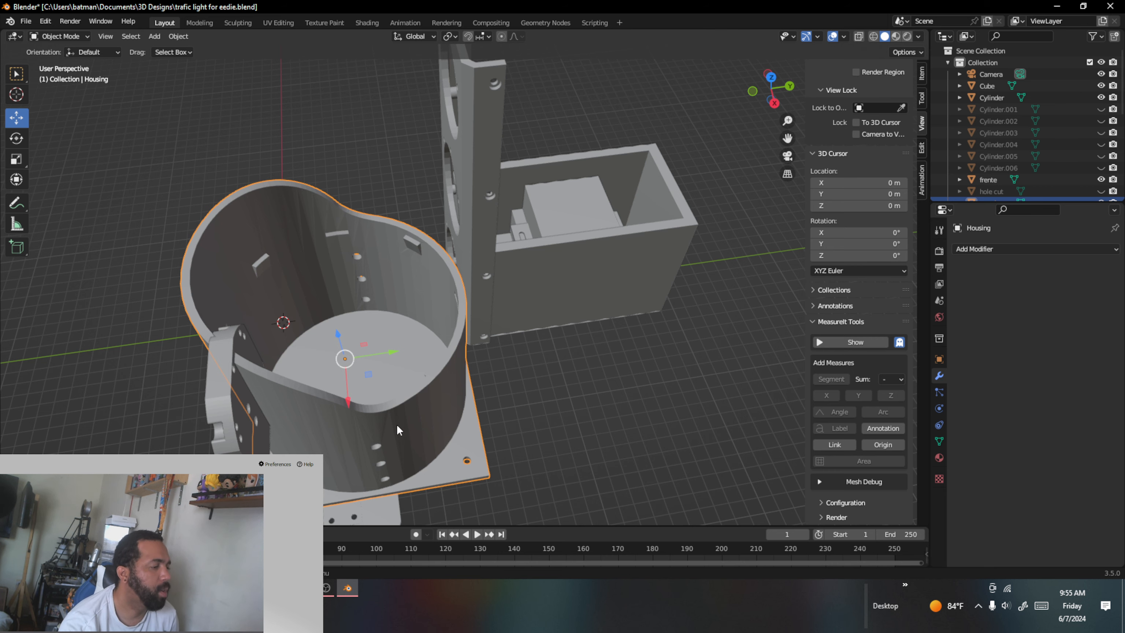
# Step: In the right side view, rotate the housing by 90° three times so its flange faces the traffic light's front panel
pyautogui.press('KP_3')
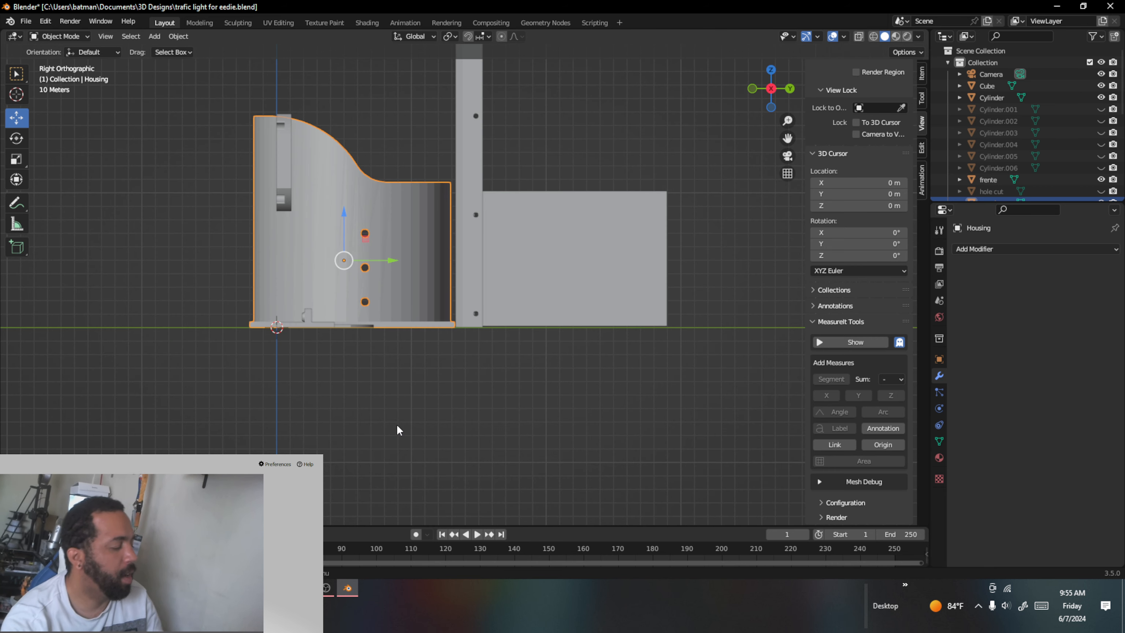
pyautogui.write('r9')
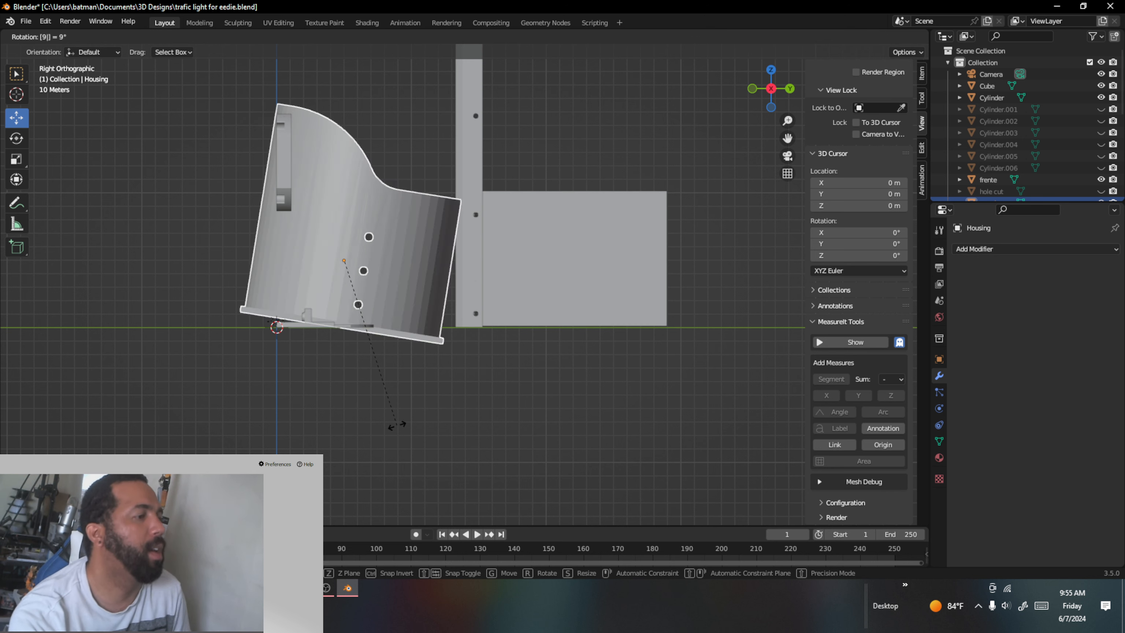
pyautogui.write('0')
pyautogui.press('Return')
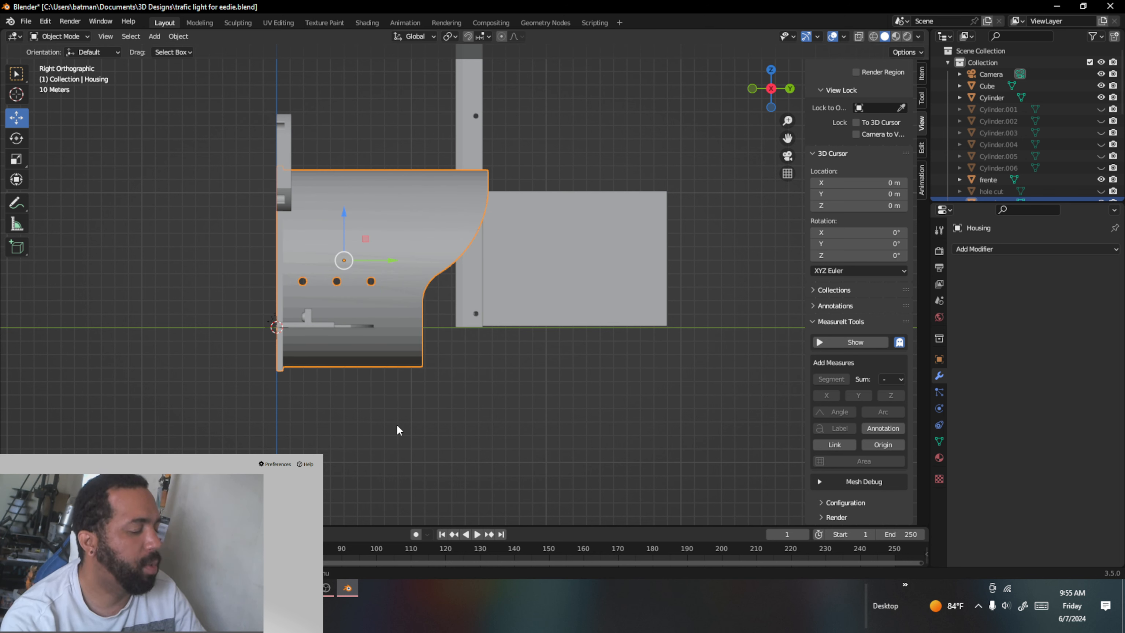
pyautogui.write('r90')
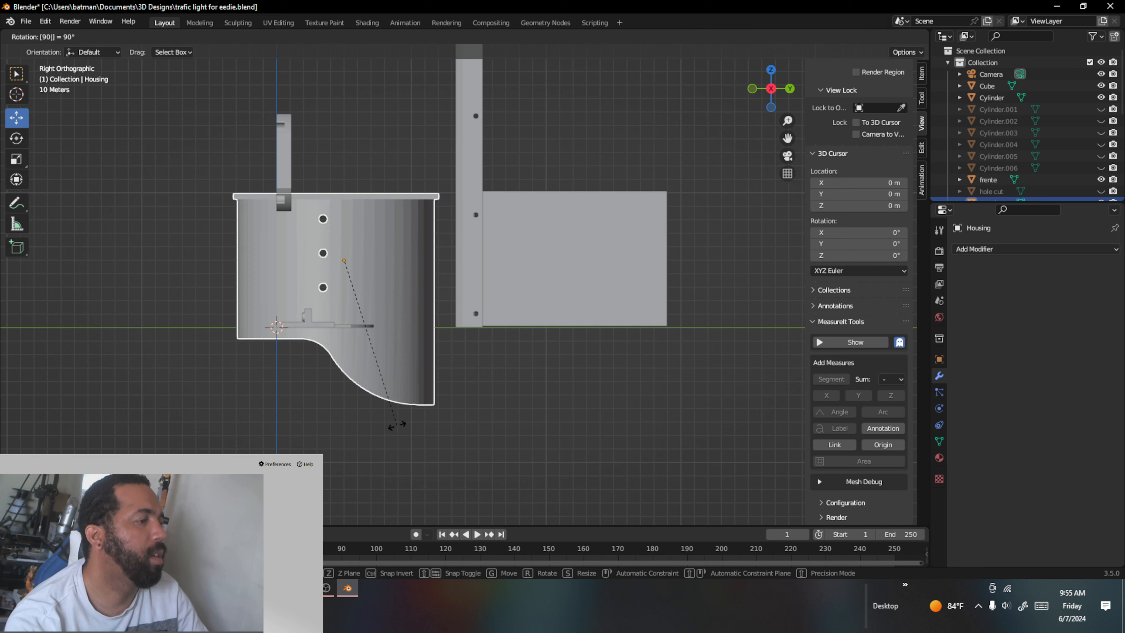
pyautogui.press('Return')
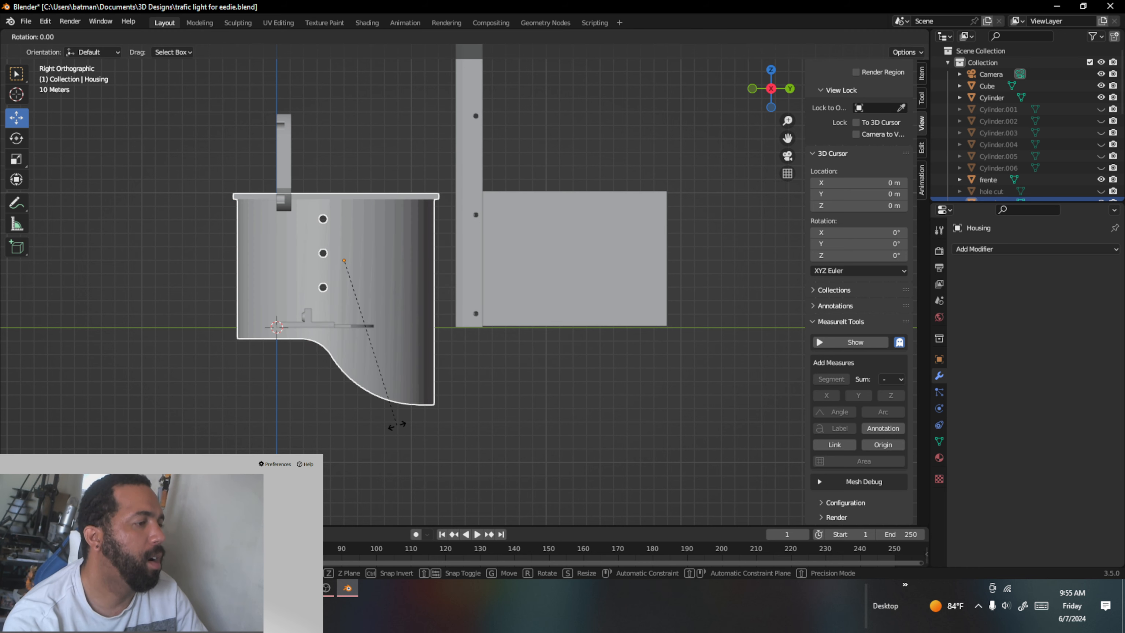
pyautogui.write('r90')
pyautogui.press('Return')
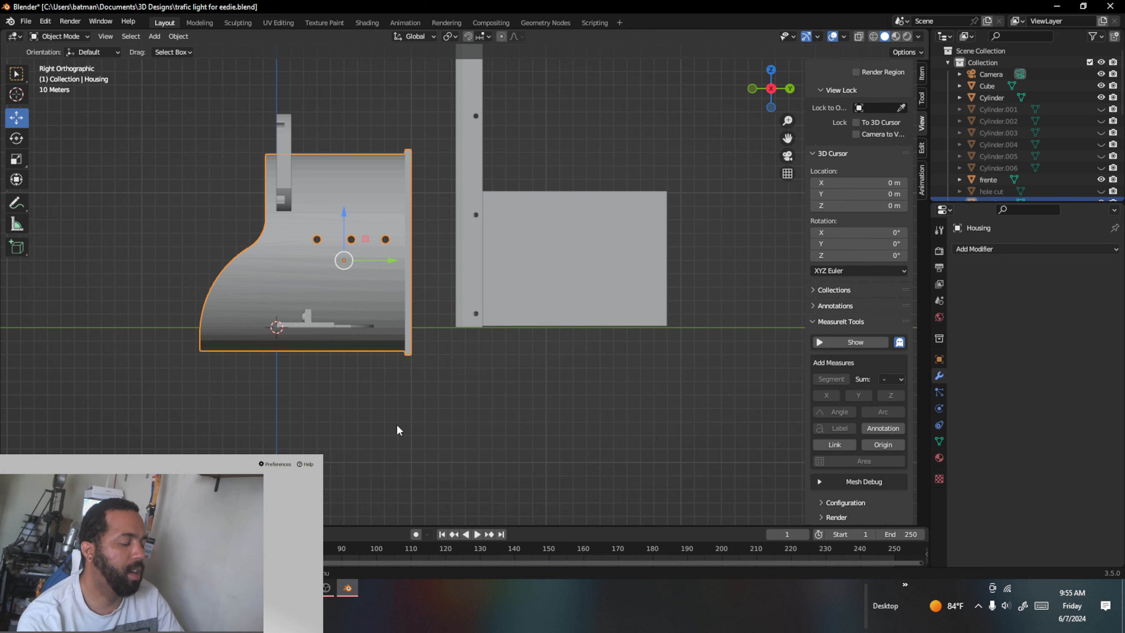
# Step: In the front view, rotate the housing by 90° twice so its long visor edge sits on top
pyautogui.press('KP_1')
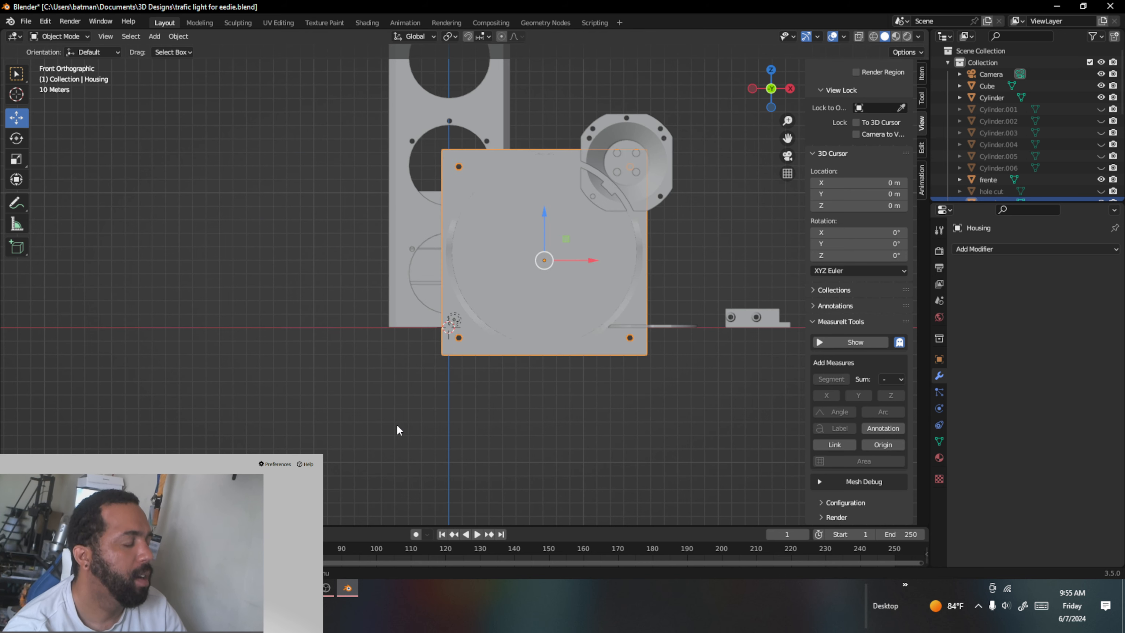
pyautogui.write('r90')
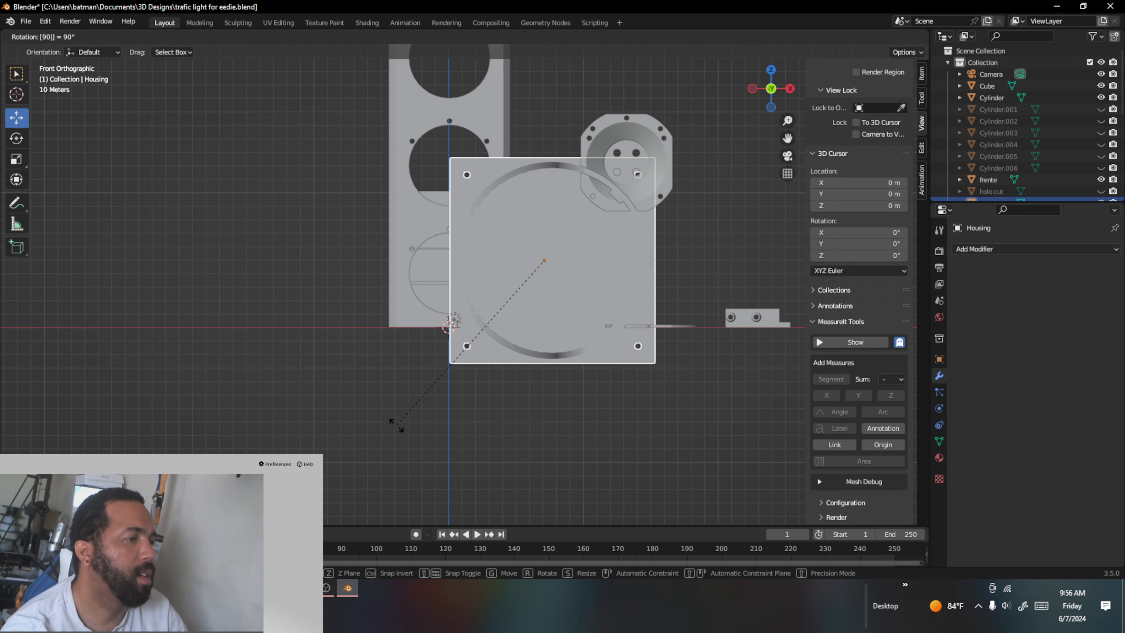
pyautogui.press('Return')
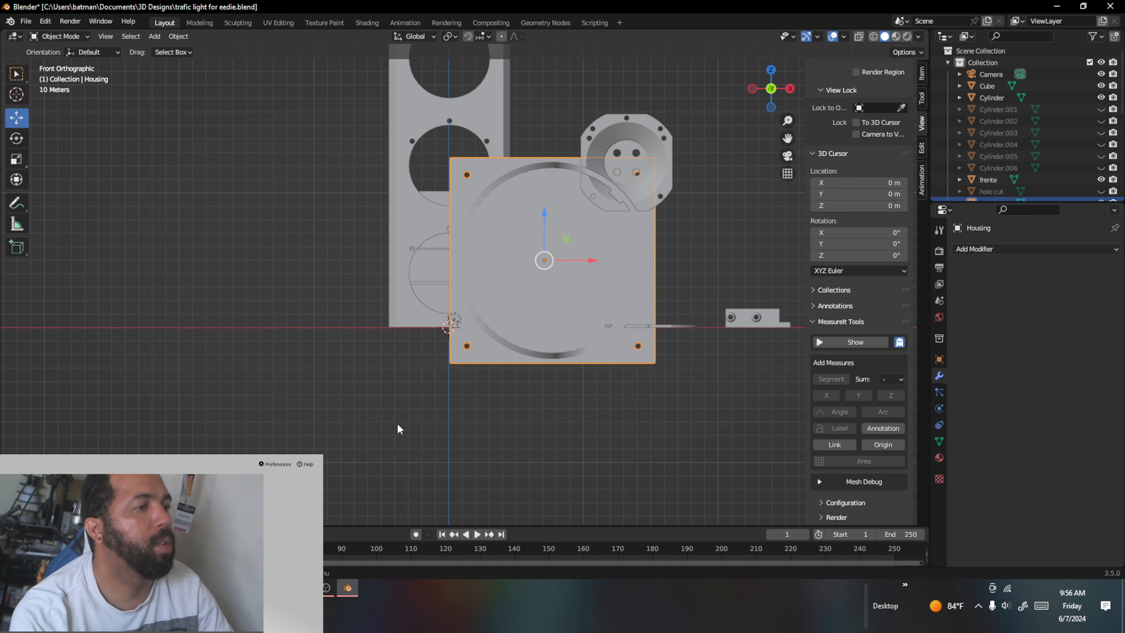
pyautogui.press('KP_3')
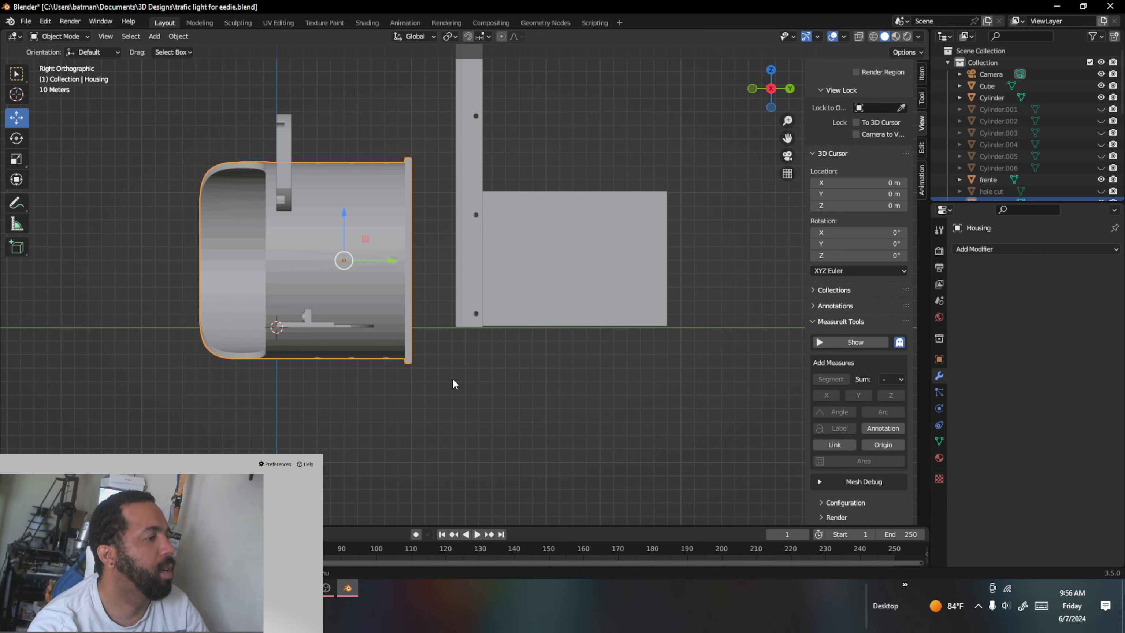
pyautogui.press('KP_1')
pyautogui.write('r')
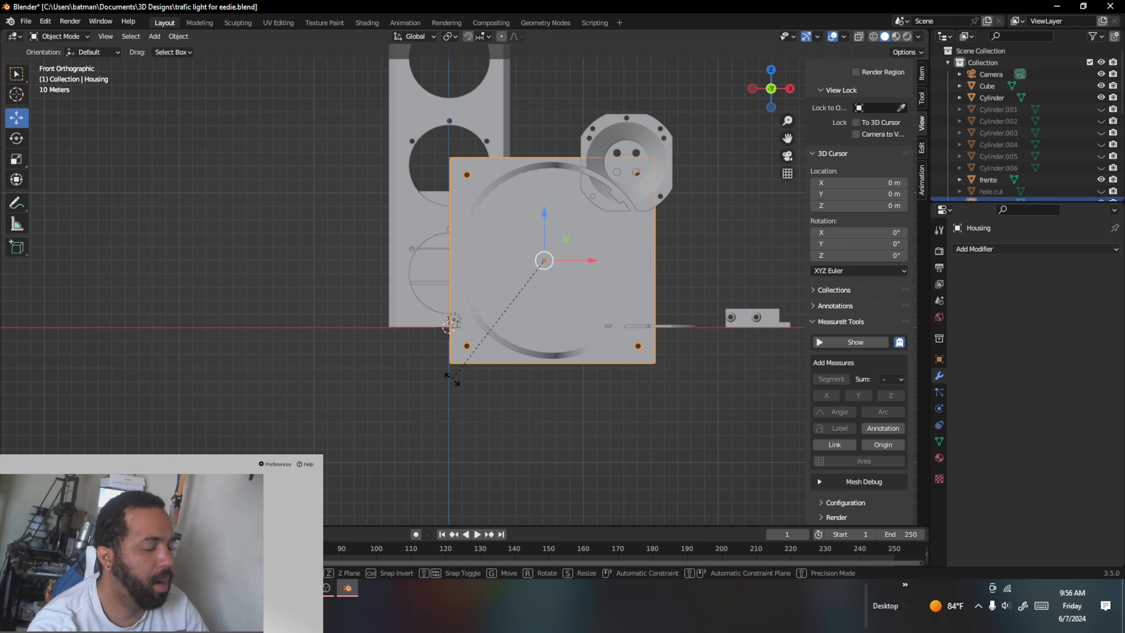
pyautogui.write('90')
pyautogui.press('Return')
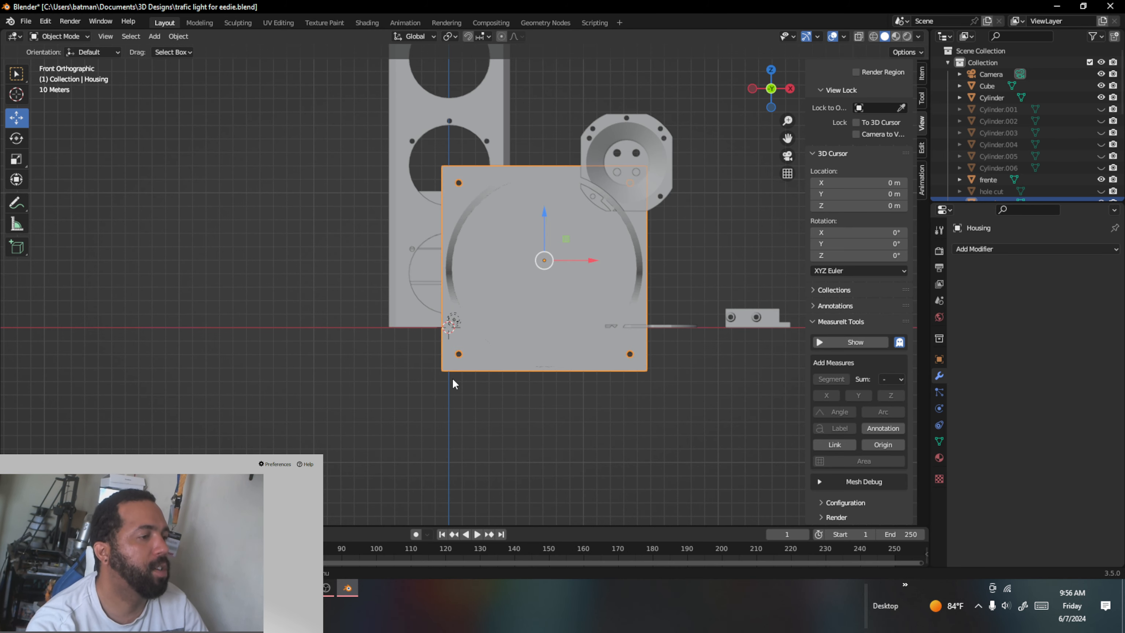
pyautogui.press('KP_3')
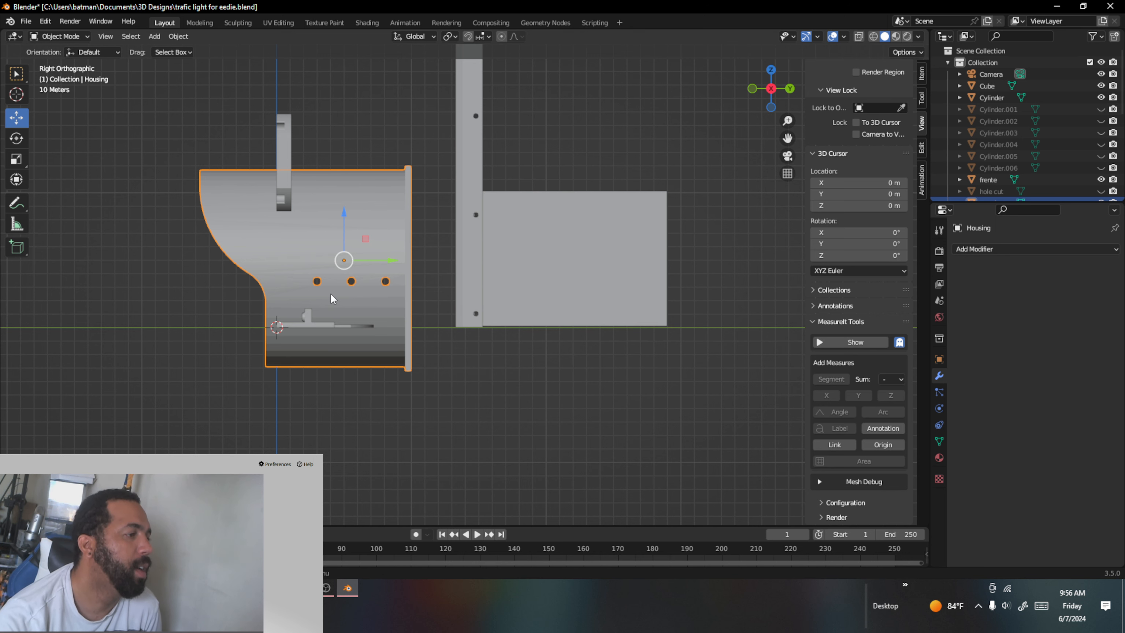
# Step: Select the controller block inside the open rear box and hide the RGB Controller1 object
pyautogui.moveTo(330, 293); pyautogui.dragTo(309, 322, button='middle')
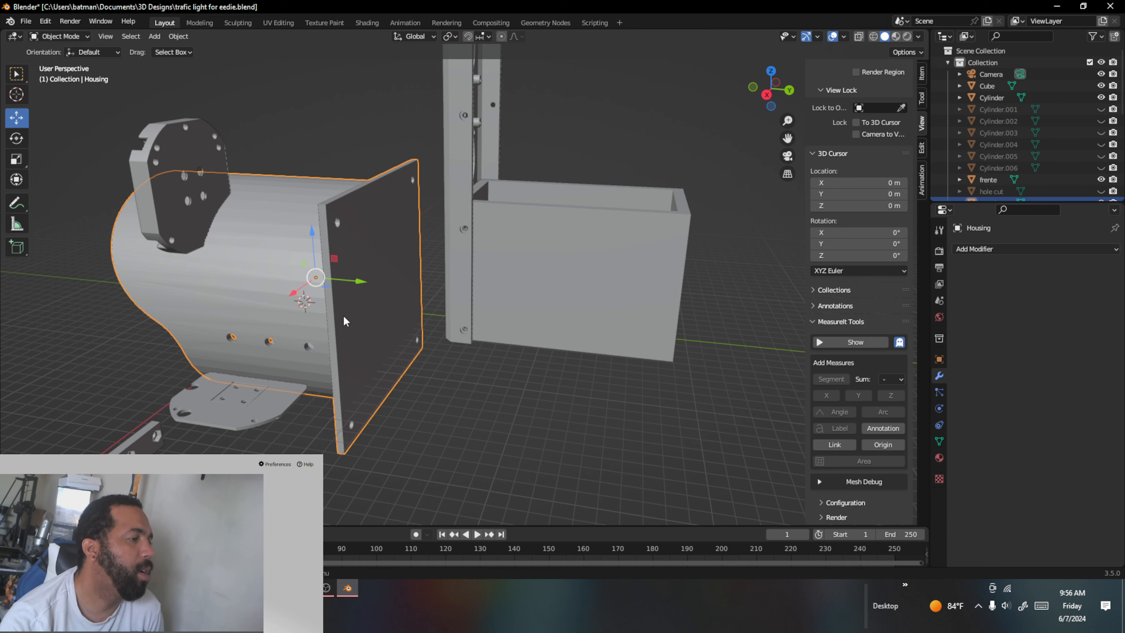
pyautogui.moveTo(456, 302); pyautogui.dragTo(370, 330, button='middle')
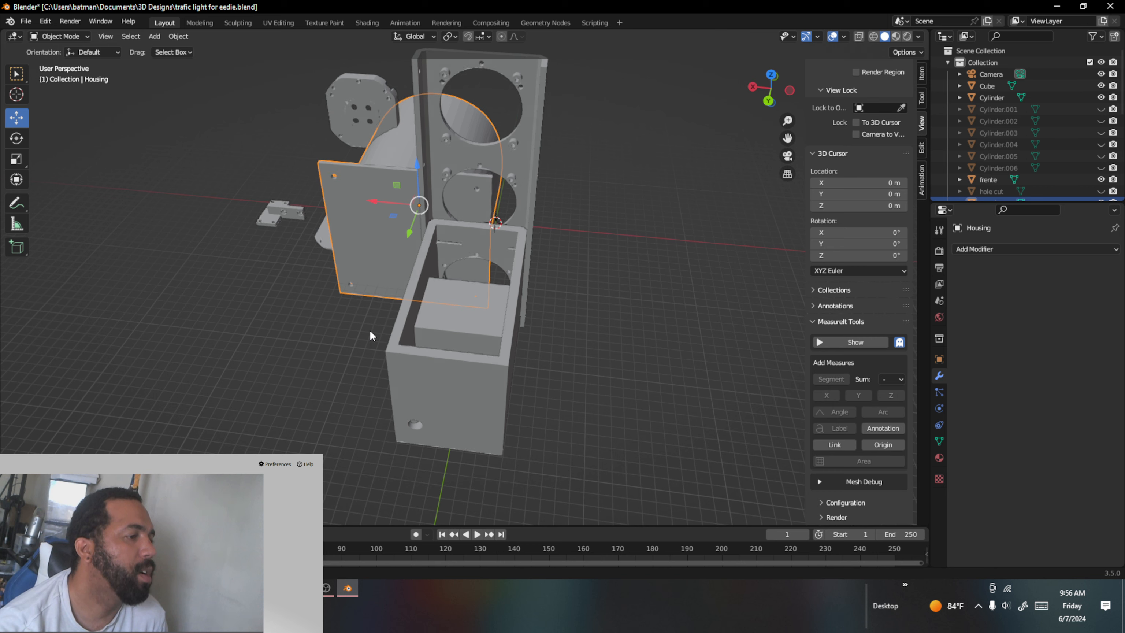
pyautogui.scroll(4, 524, 342)
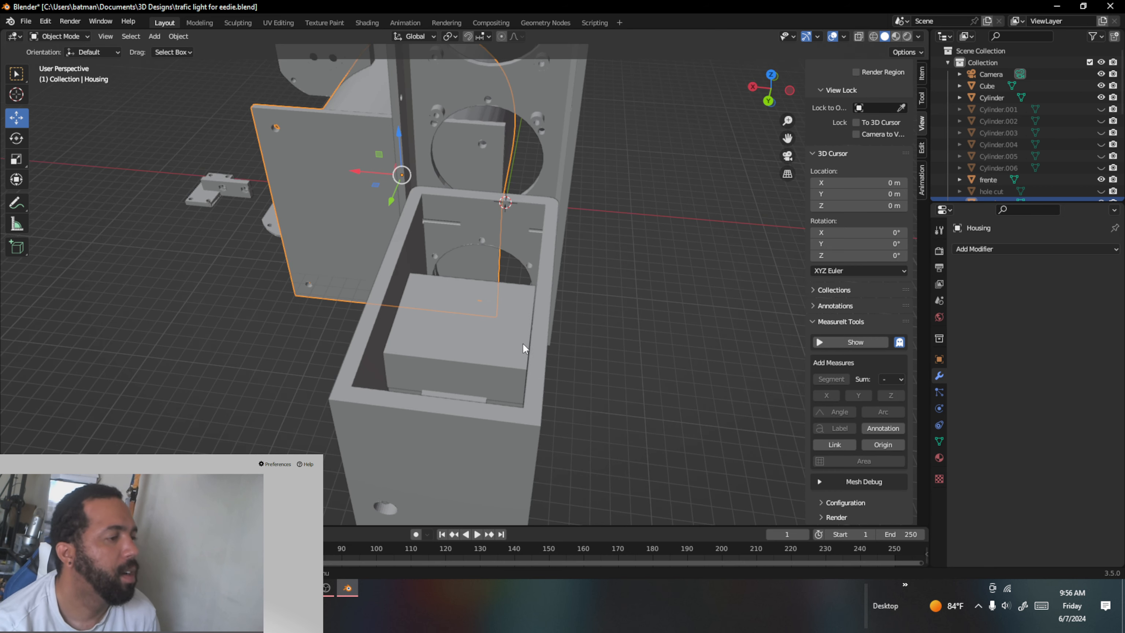
pyautogui.click(493, 344)
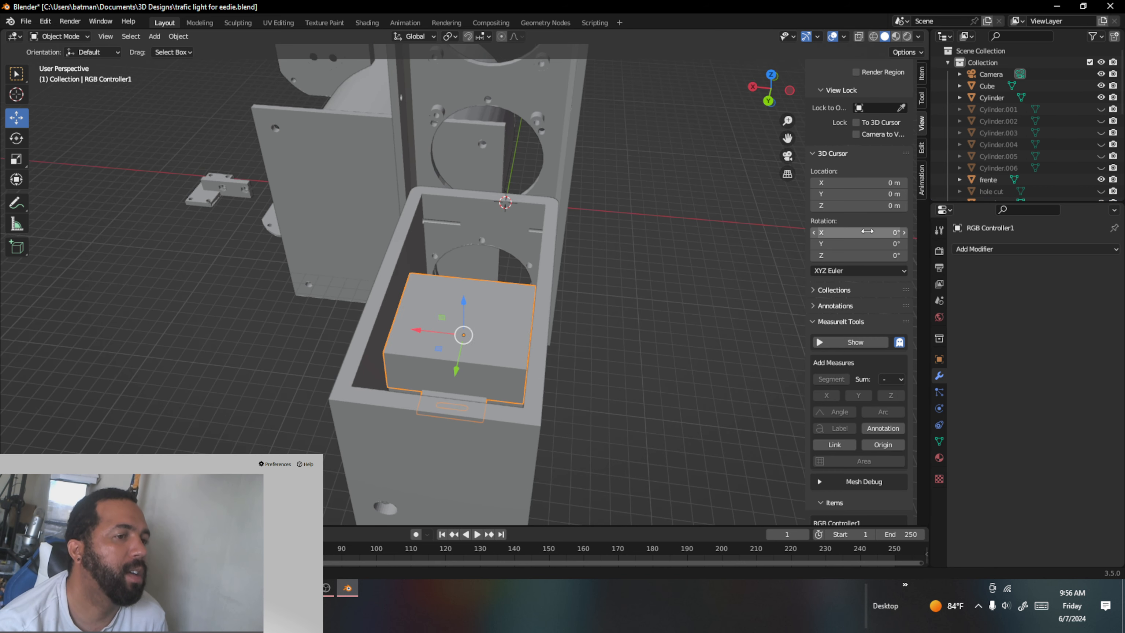
pyautogui.scroll(-2, 1007, 143)
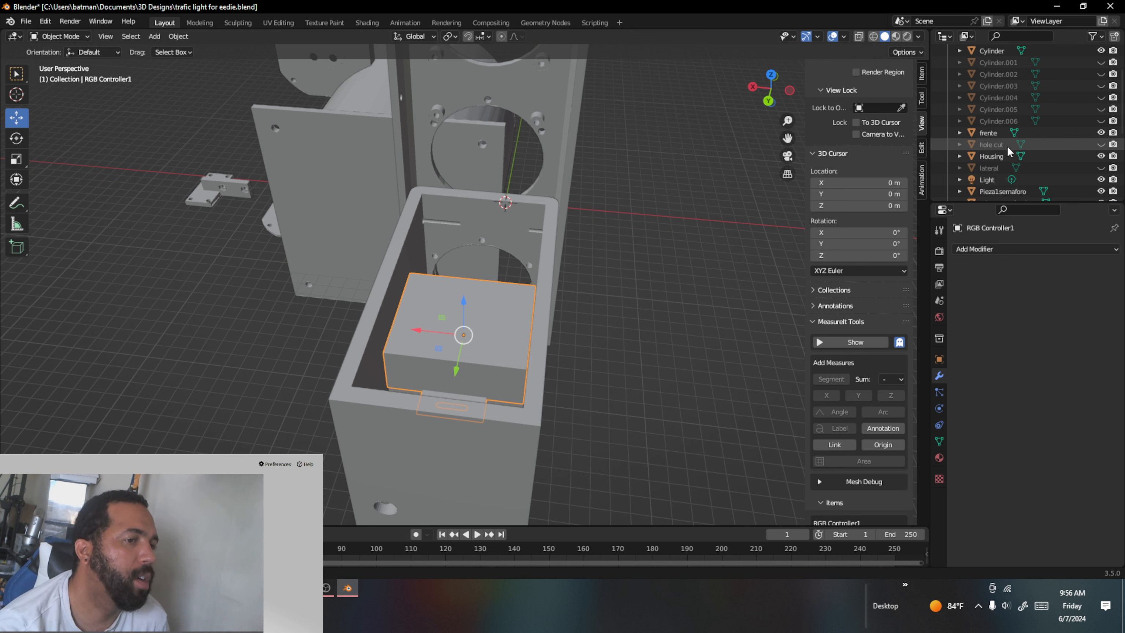
pyautogui.scroll(-3, 1006, 145)
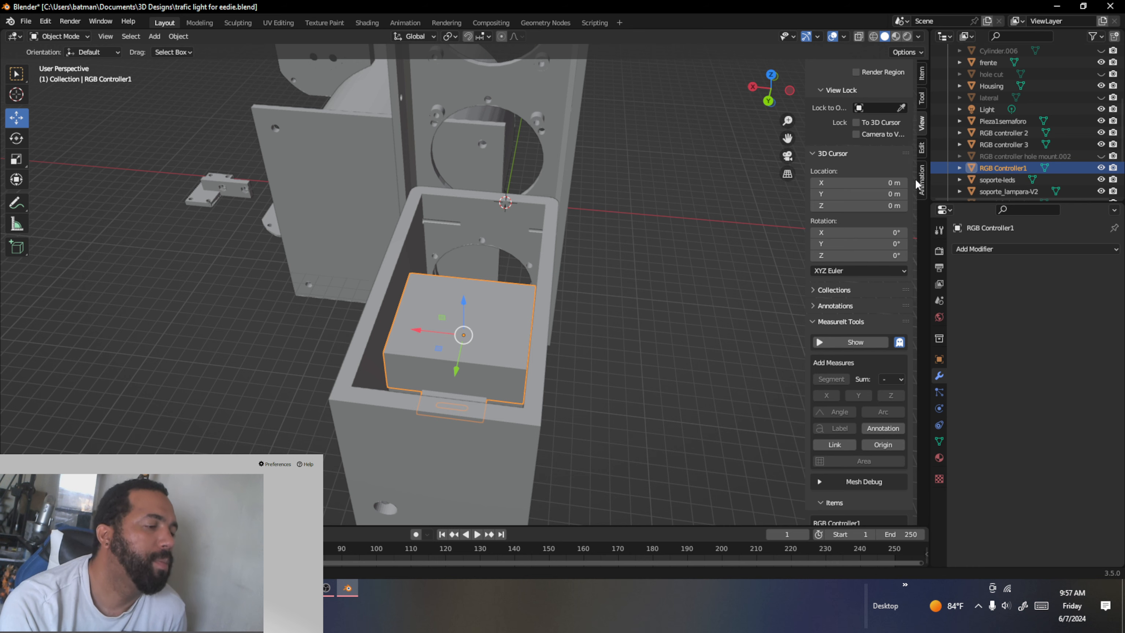
pyautogui.moveTo(497, 308); pyautogui.dragTo(507, 330, button='middle')
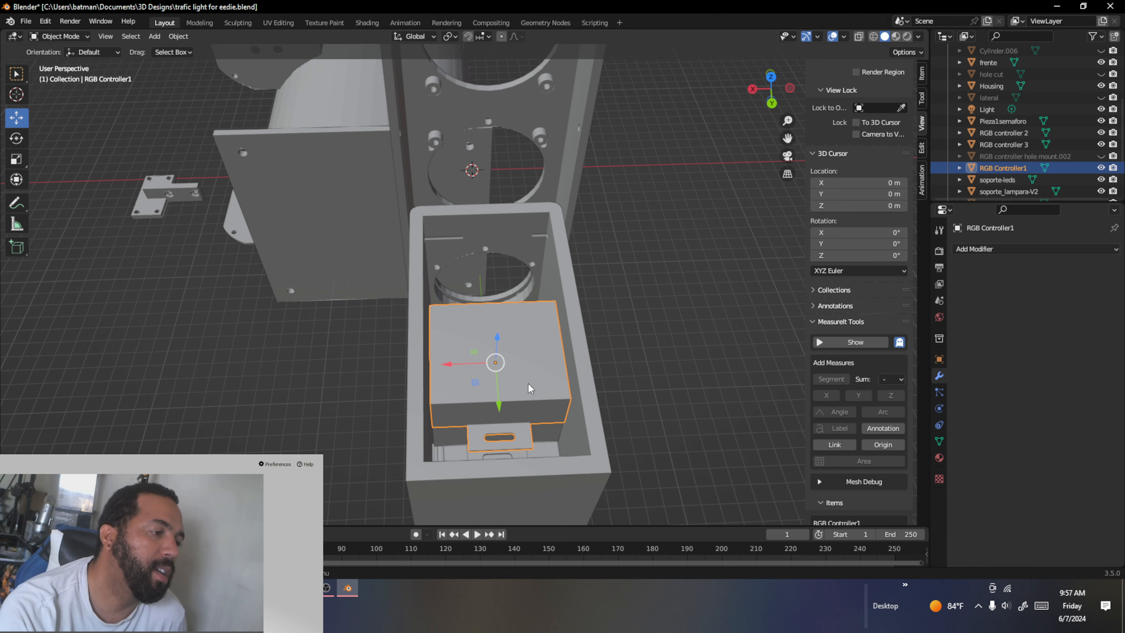
pyautogui.scroll(4, 527, 383)
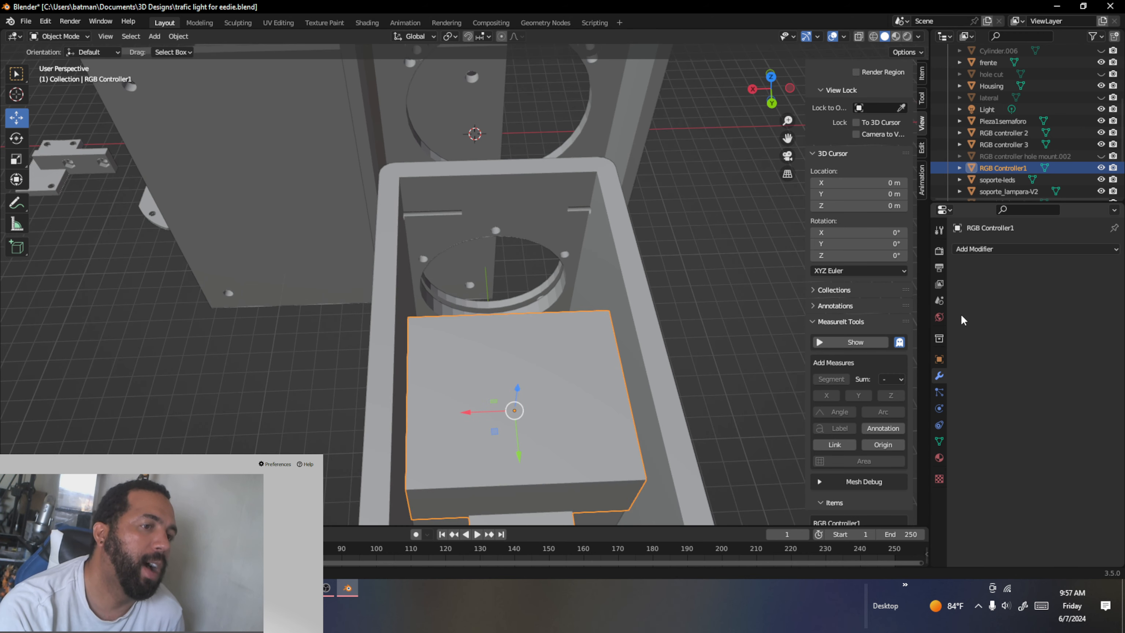
pyautogui.click(1100, 168)
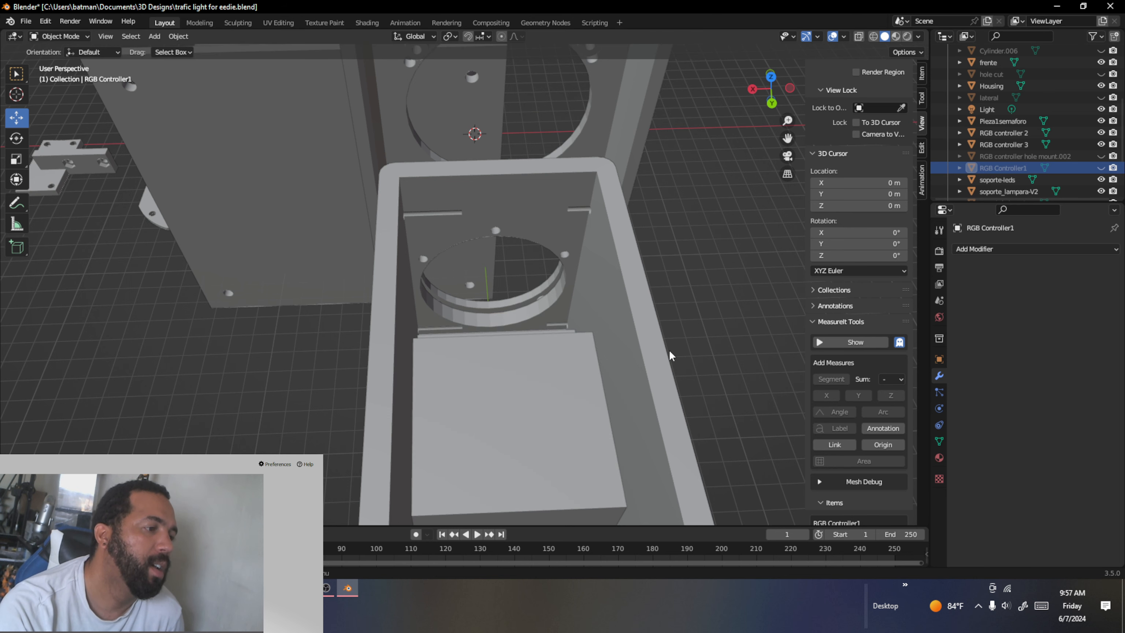
# Step: Select the next controller block inside the open rear box and hide the RGB controller 2 object
pyautogui.click(585, 404)
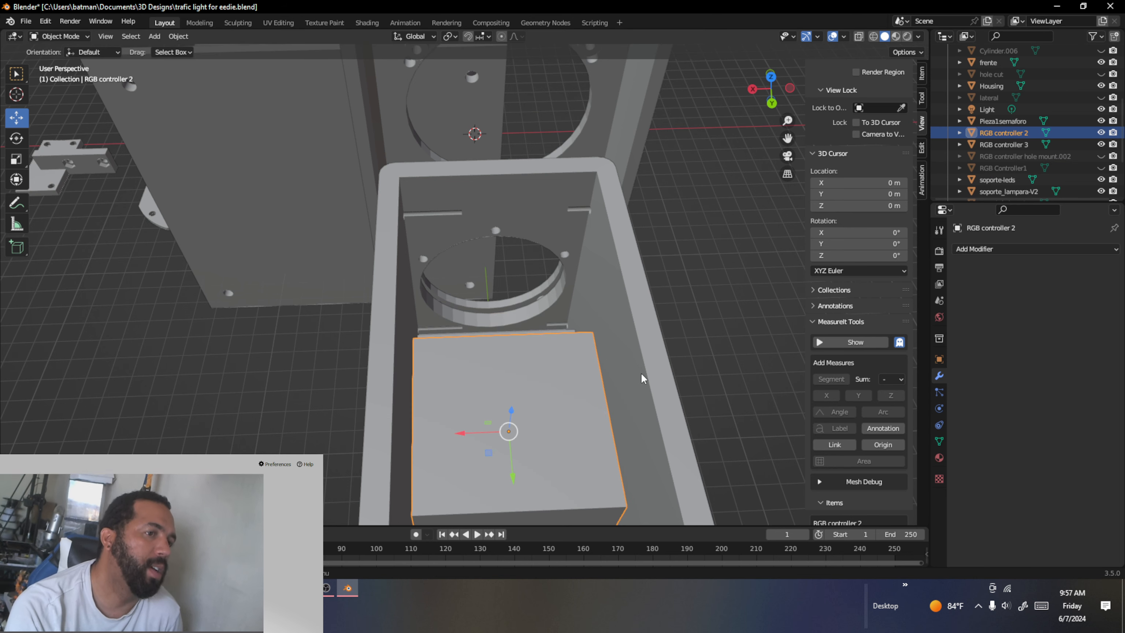
pyautogui.moveTo(646, 366); pyautogui.dragTo(670, 372, button='middle')
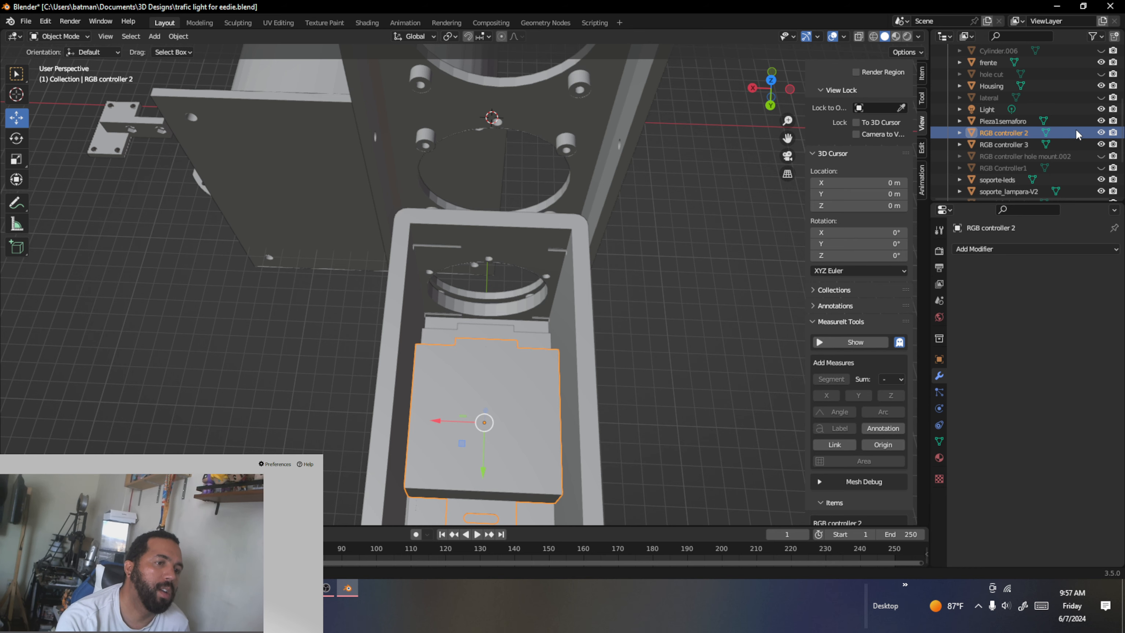
pyautogui.click(1100, 132)
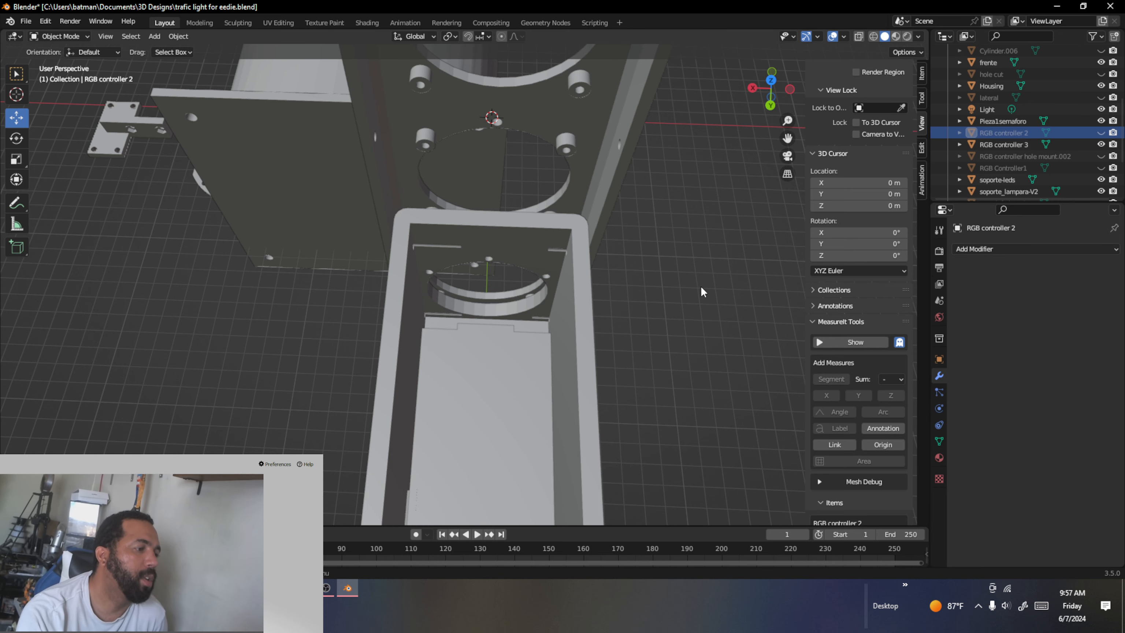
# Step: Select RGB controller 3 and examine how it sits inside the rear box from above, the side and underneath
pyautogui.click(524, 389)
pyautogui.moveTo(561, 375); pyautogui.dragTo(579, 402, button='middle')
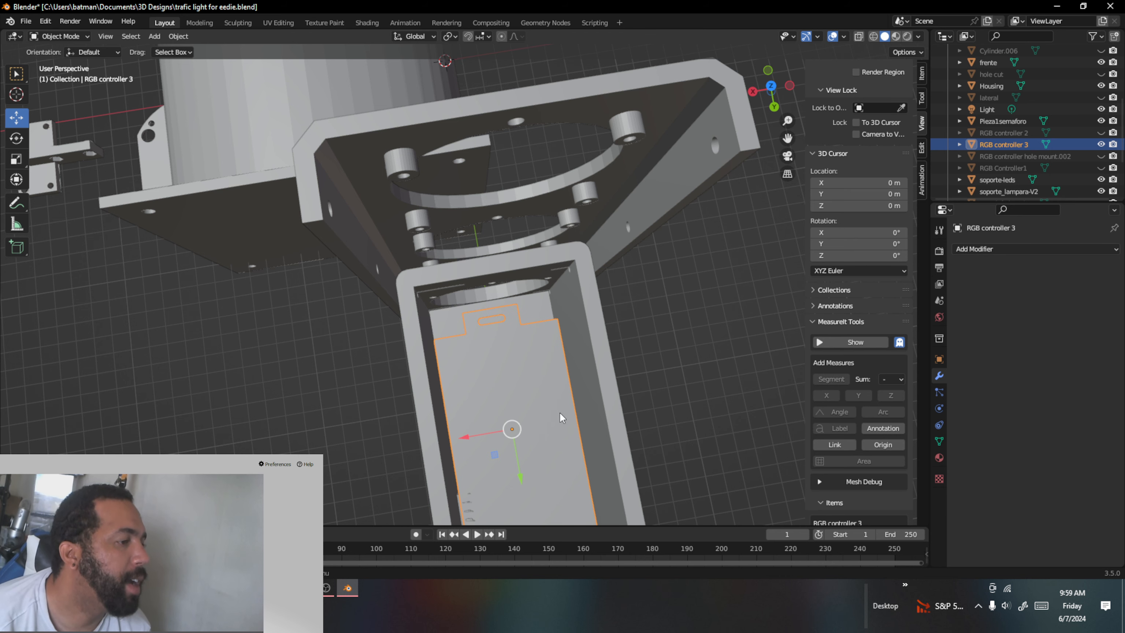
pyautogui.scroll(5, 554, 432)
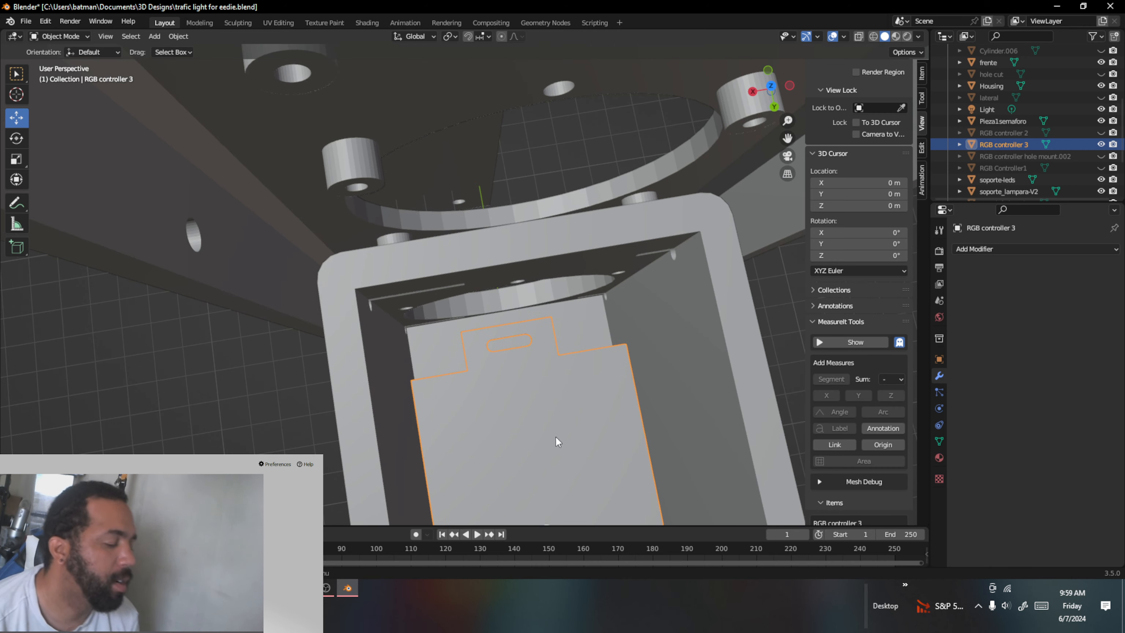
pyautogui.keyDown('shift'); pyautogui.moveTo(555, 437); pyautogui.dragTo(563, 296, button='middle'); pyautogui.keyUp('shift')
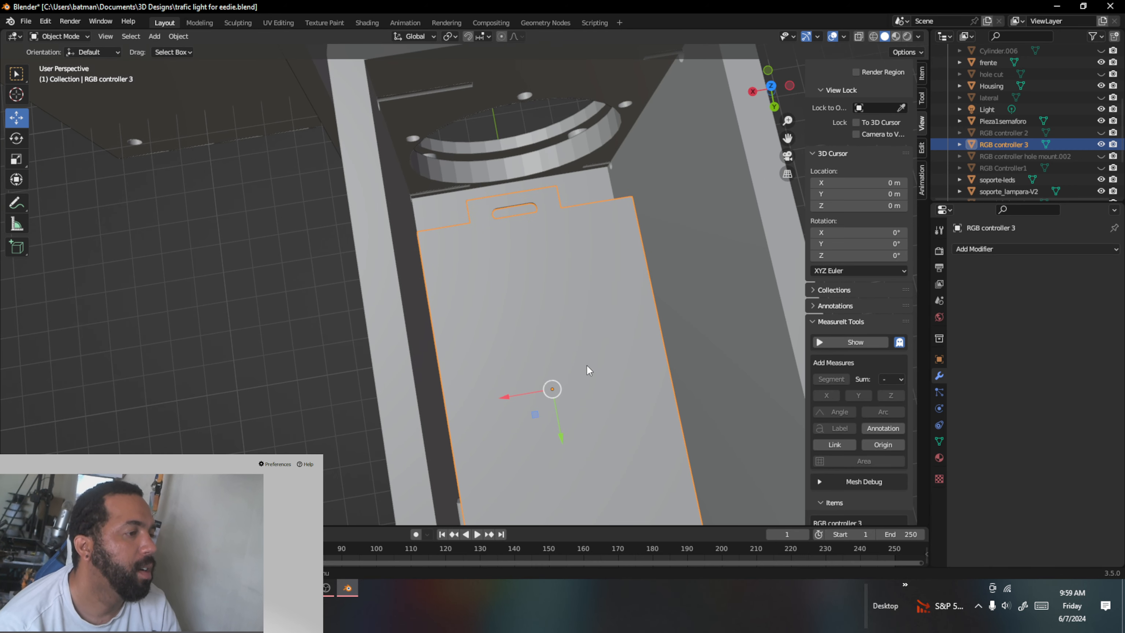
pyautogui.moveTo(575, 389); pyautogui.dragTo(563, 348, button='middle')
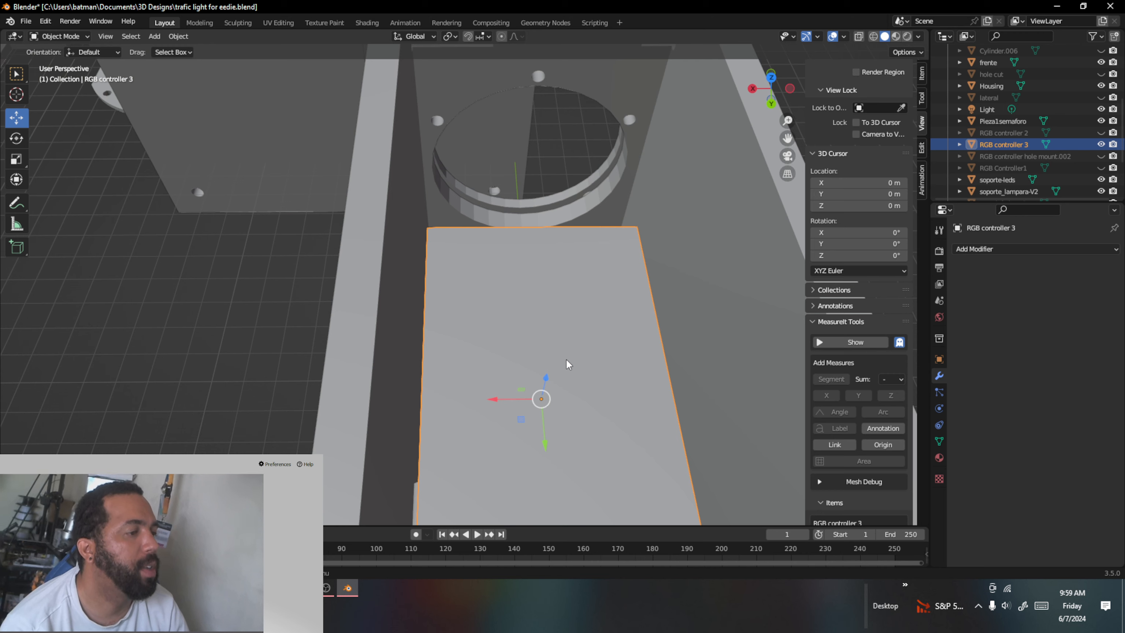
pyautogui.moveTo(566, 359); pyautogui.dragTo(644, 289, button='middle')
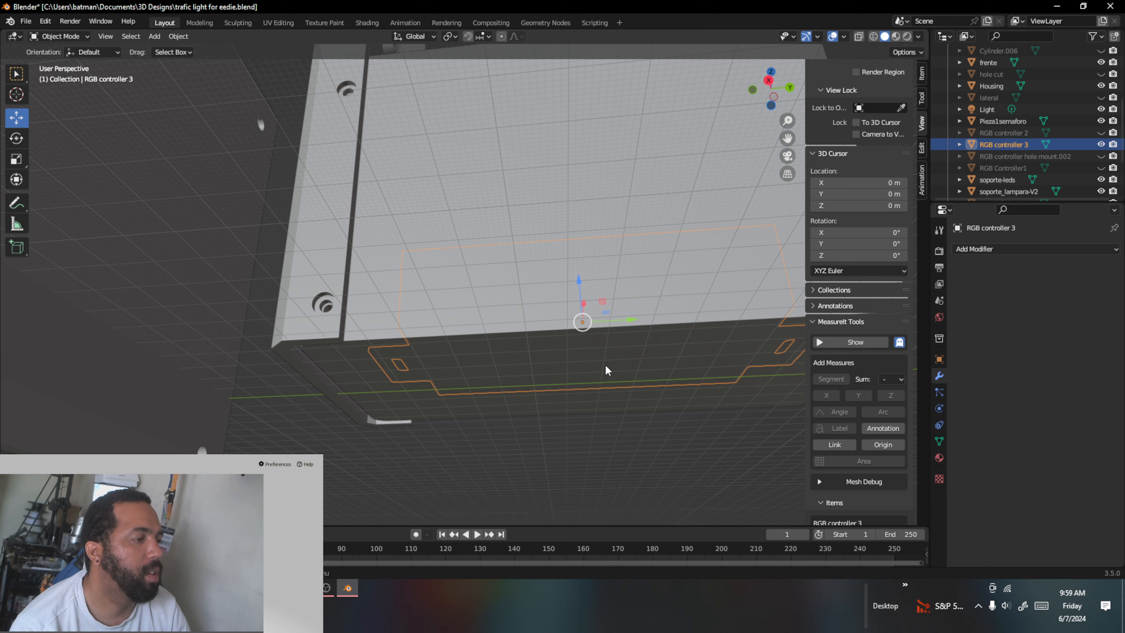
pyautogui.scroll(-1, 586, 369)
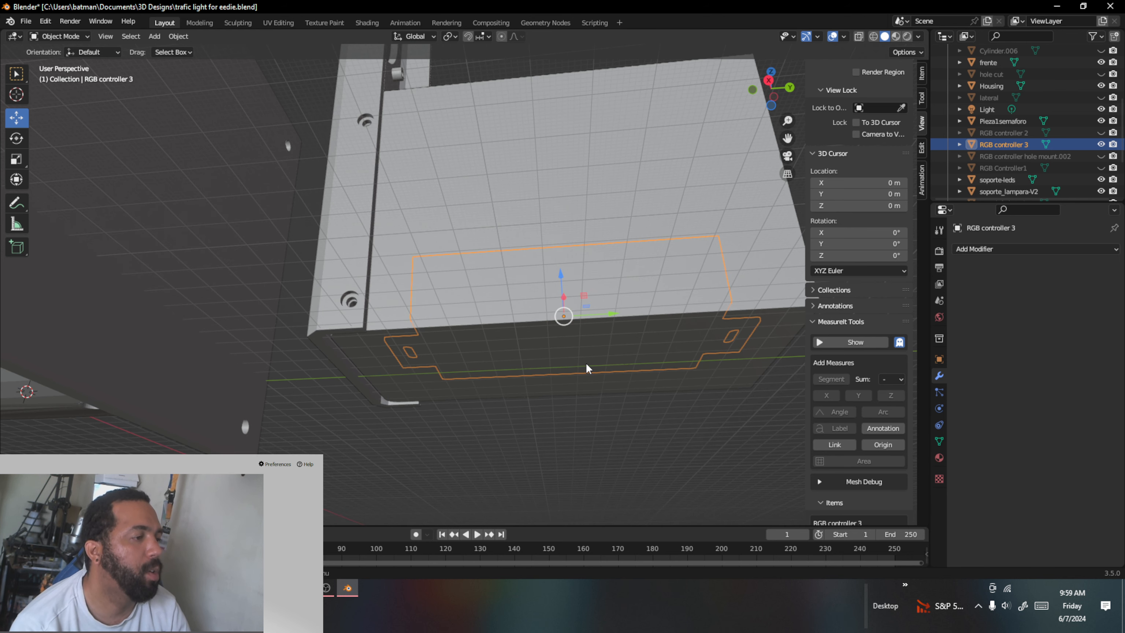
pyautogui.scroll(-1, 586, 365)
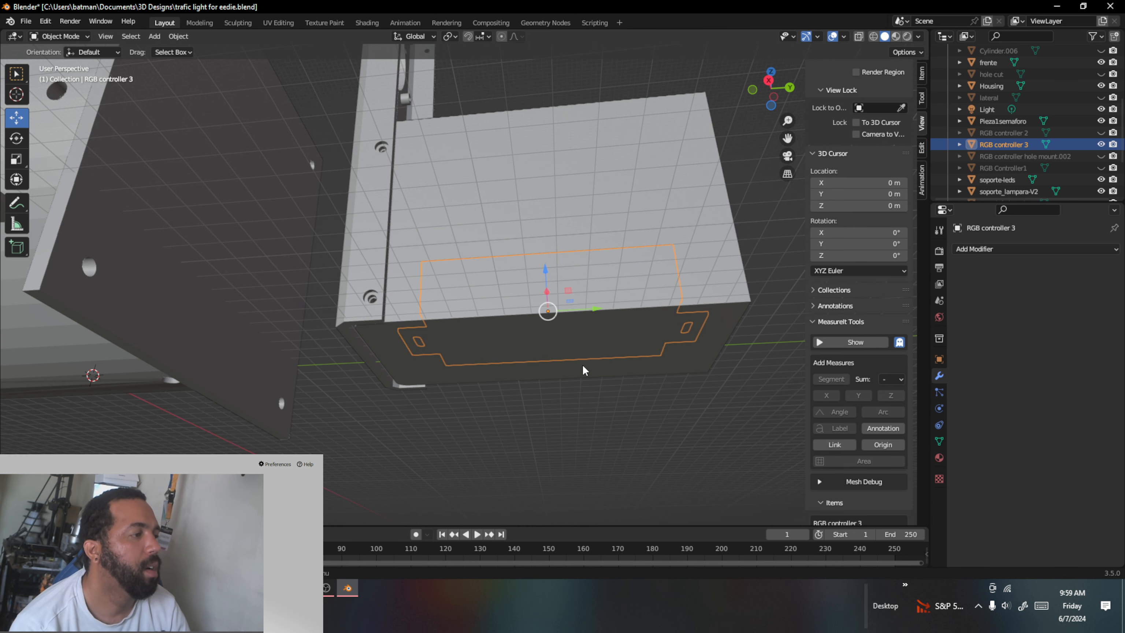
pyautogui.scroll(-1, 583, 365)
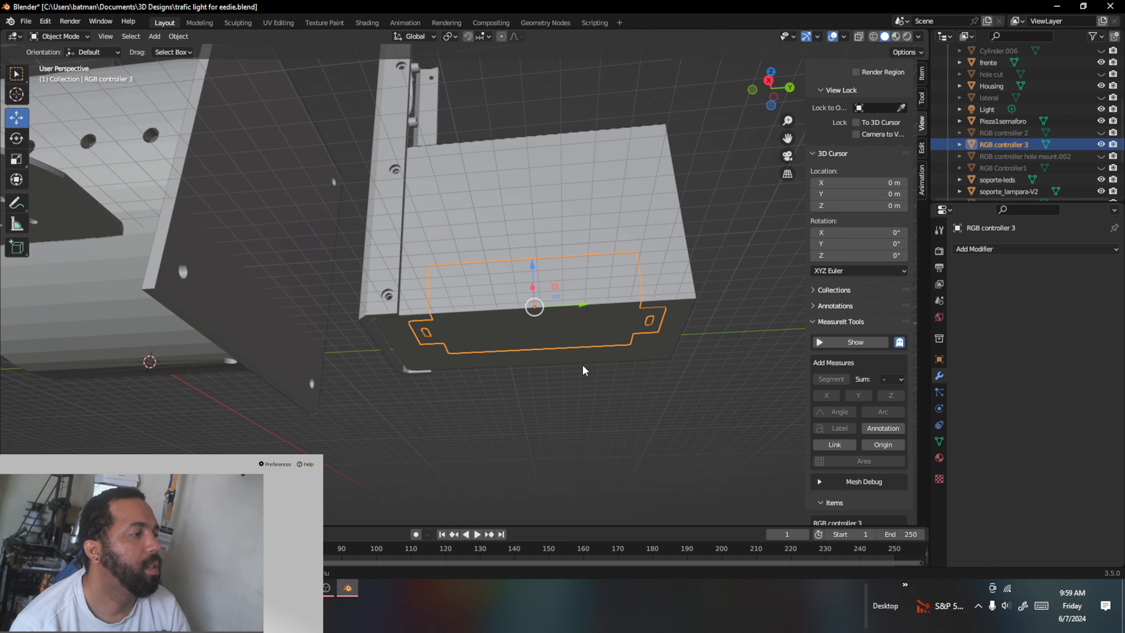
# Step: Delete the front panel object frente from the front of the rear box
pyautogui.click(390, 305)
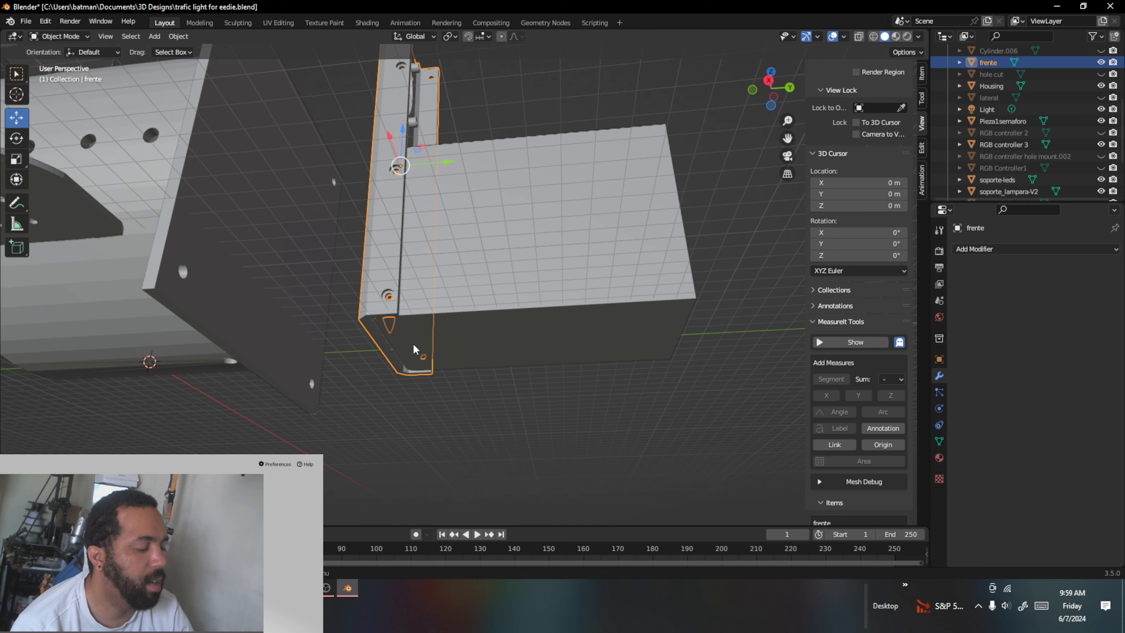
pyautogui.press('Delete')
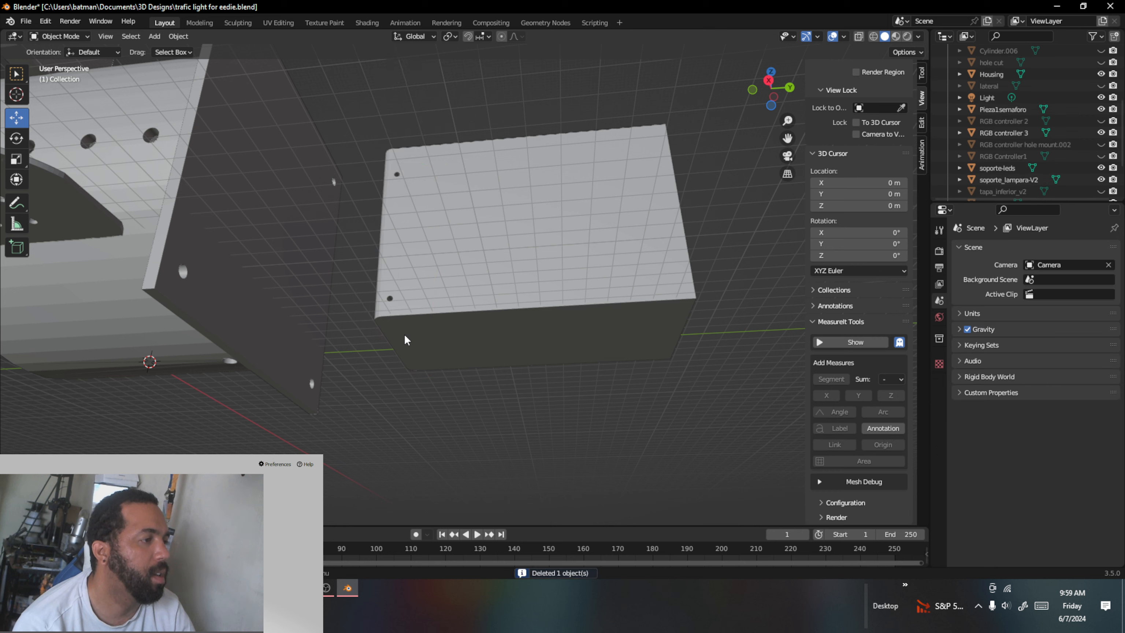
pyautogui.moveTo(456, 328); pyautogui.dragTo(476, 396, button='middle')
pyautogui.scroll(-3, 401, 275)
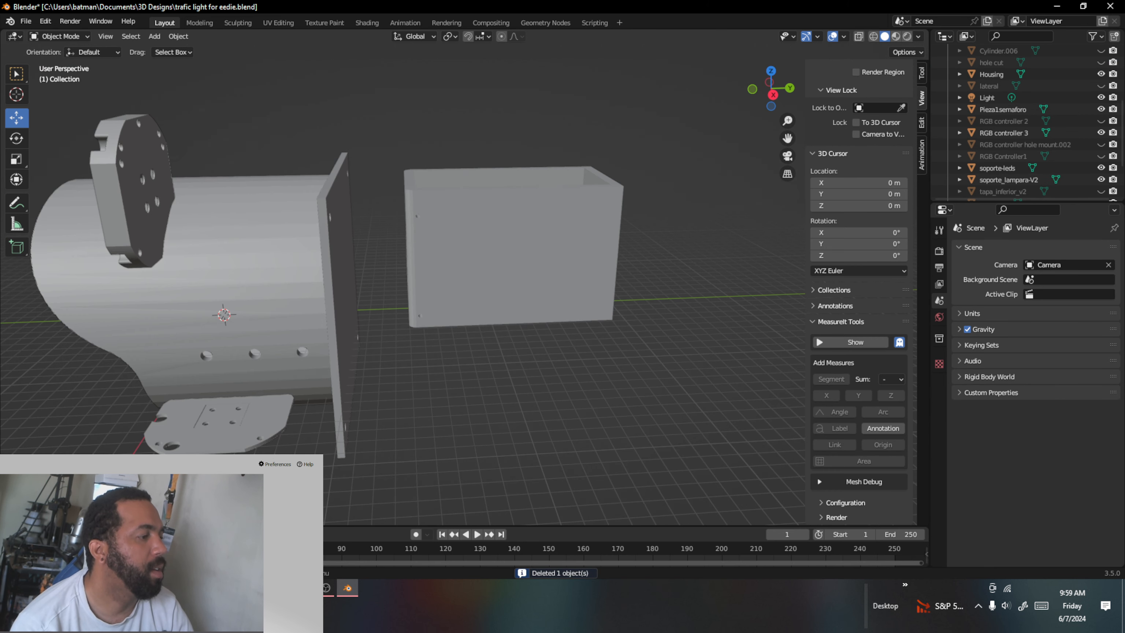
# Step: Delete the leftover soporte-leds, Pieza1semaforo and soporte_lampara-V2 parts around the housing
pyautogui.click(255, 440)
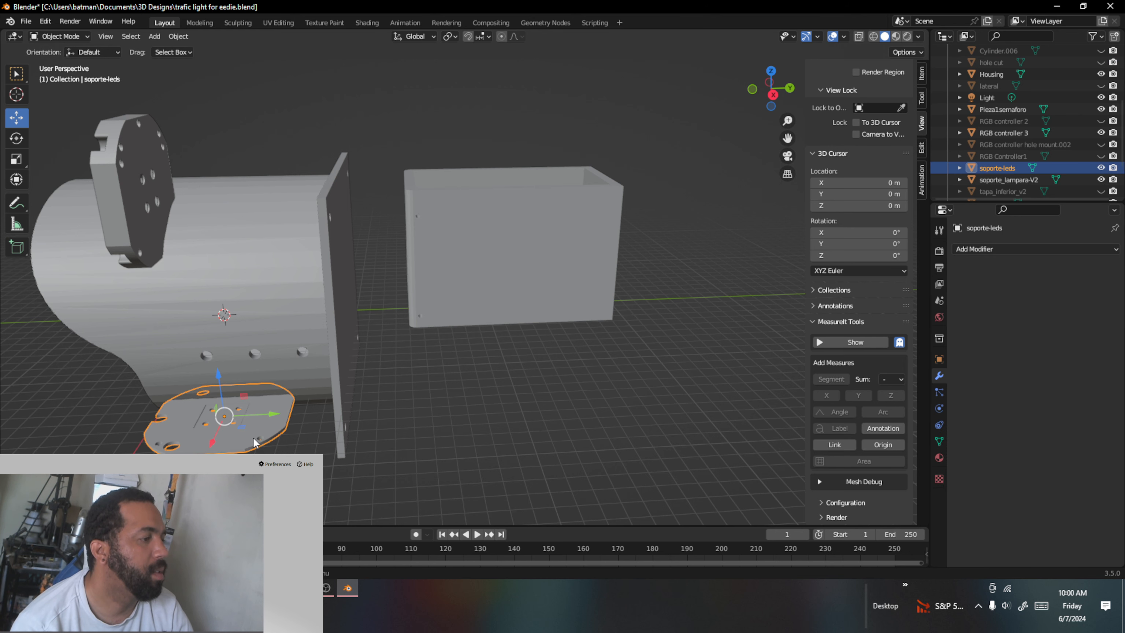
pyautogui.press('Delete')
pyautogui.click(1002, 109)
pyautogui.press('Delete')
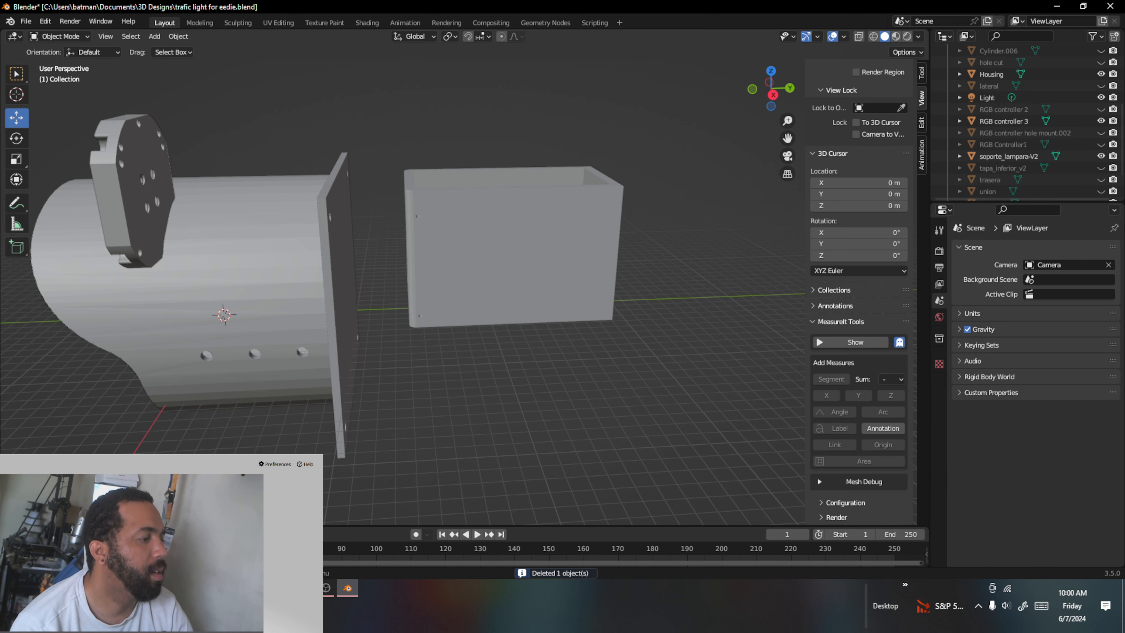
pyautogui.click(145, 240)
pyautogui.press('Delete')
pyautogui.scroll(-3, 226, 329)
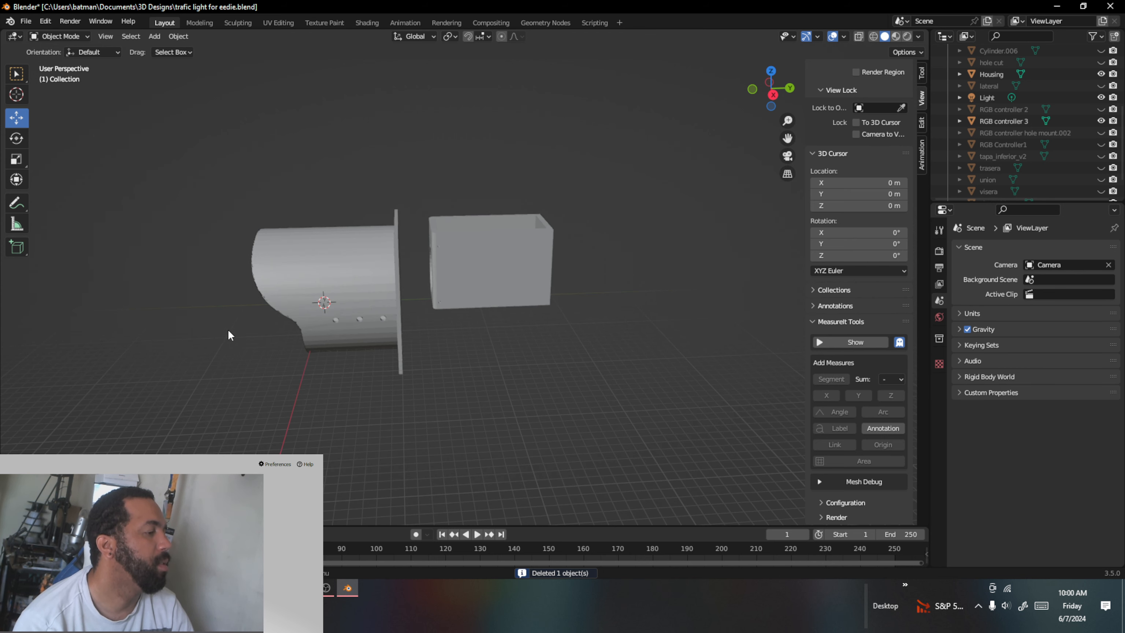
pyautogui.scroll(5, 231, 337)
pyautogui.scroll(-3, 234, 342)
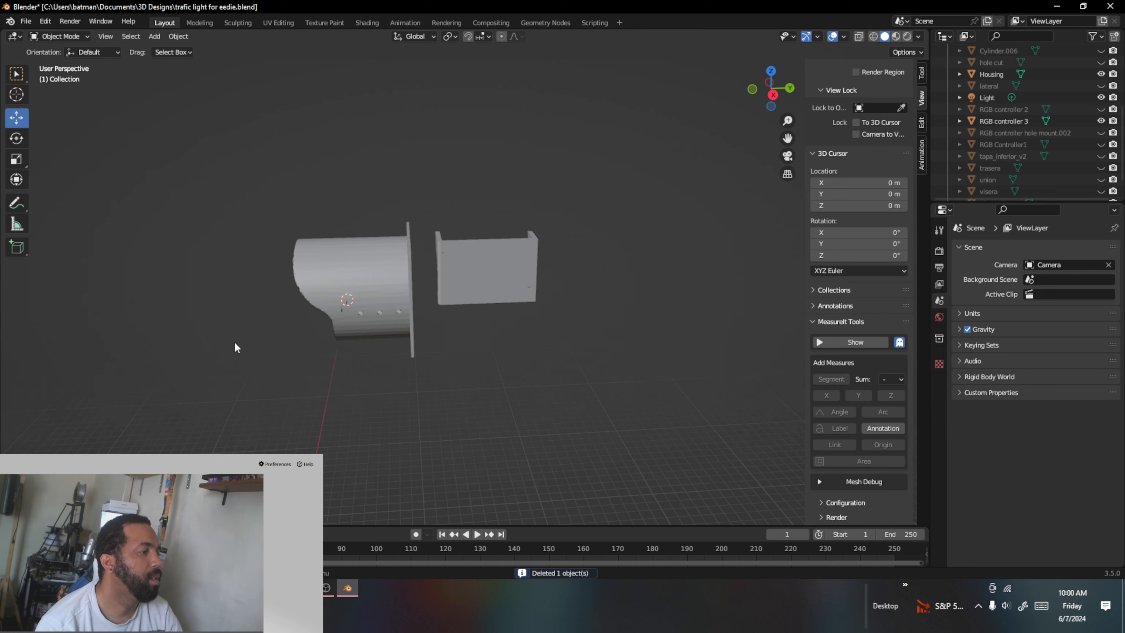
pyautogui.scroll(3, 235, 341)
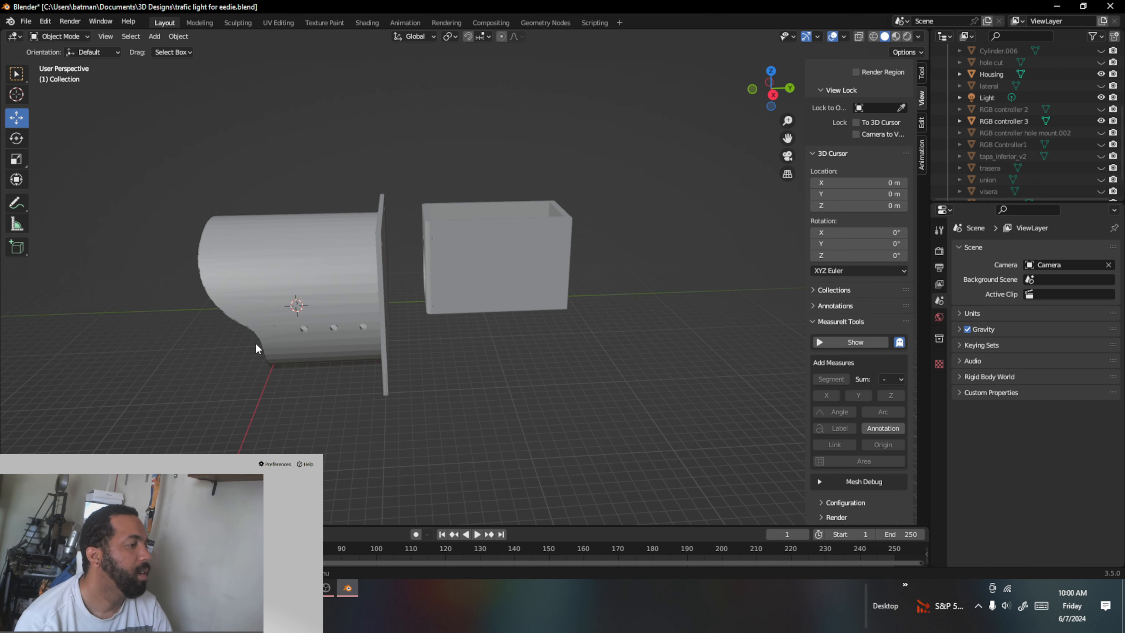
# Step: In the front view with wireframe shading, move the housing along X until it is centered on the world Z axis
pyautogui.click(324, 335)
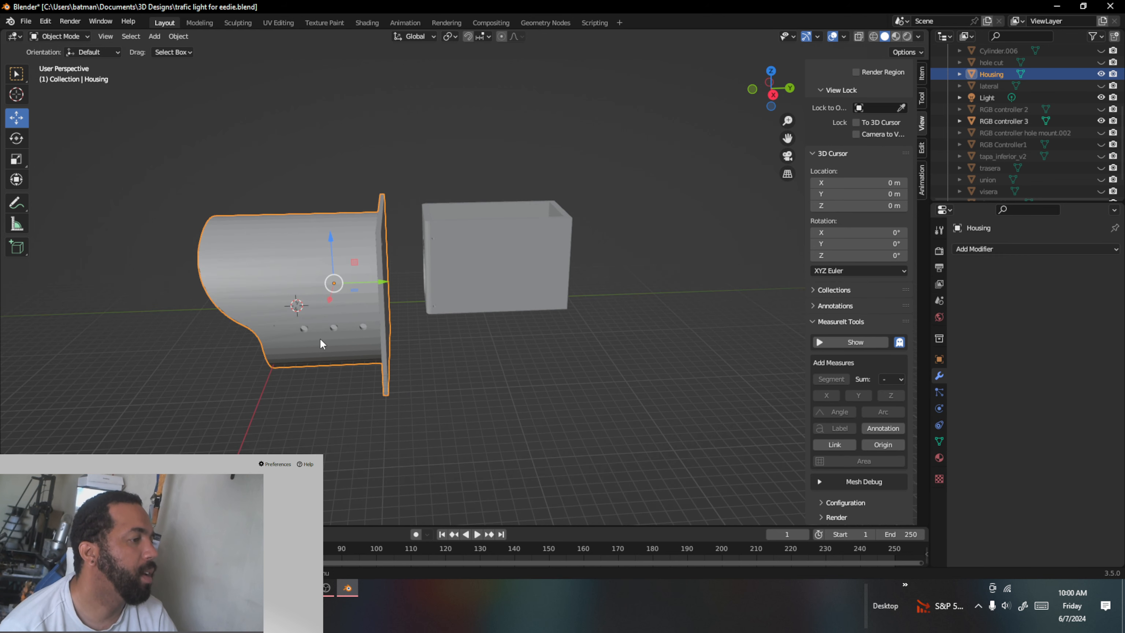
pyautogui.press('KP_1')
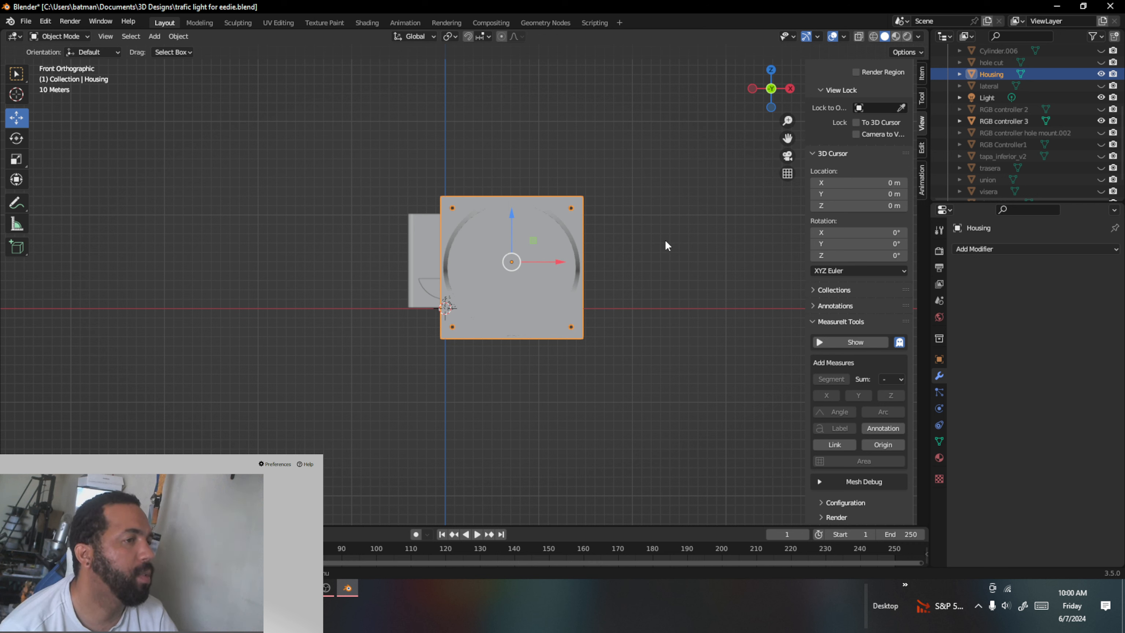
pyautogui.click(873, 38)
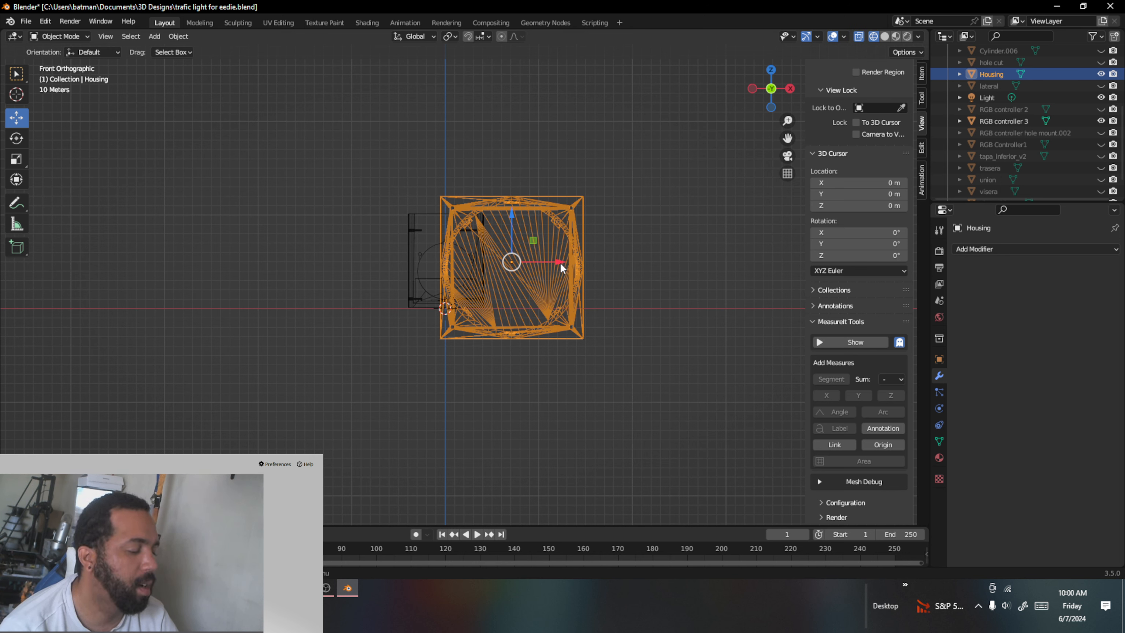
pyautogui.keyDown('shift'); pyautogui.moveTo(557, 264); pyautogui.dragTo(729, 265, button='middle'); pyautogui.keyUp('shift')
pyautogui.moveTo(729, 265); pyautogui.dragTo(659, 262)
pyautogui.scroll(4, 643, 239)
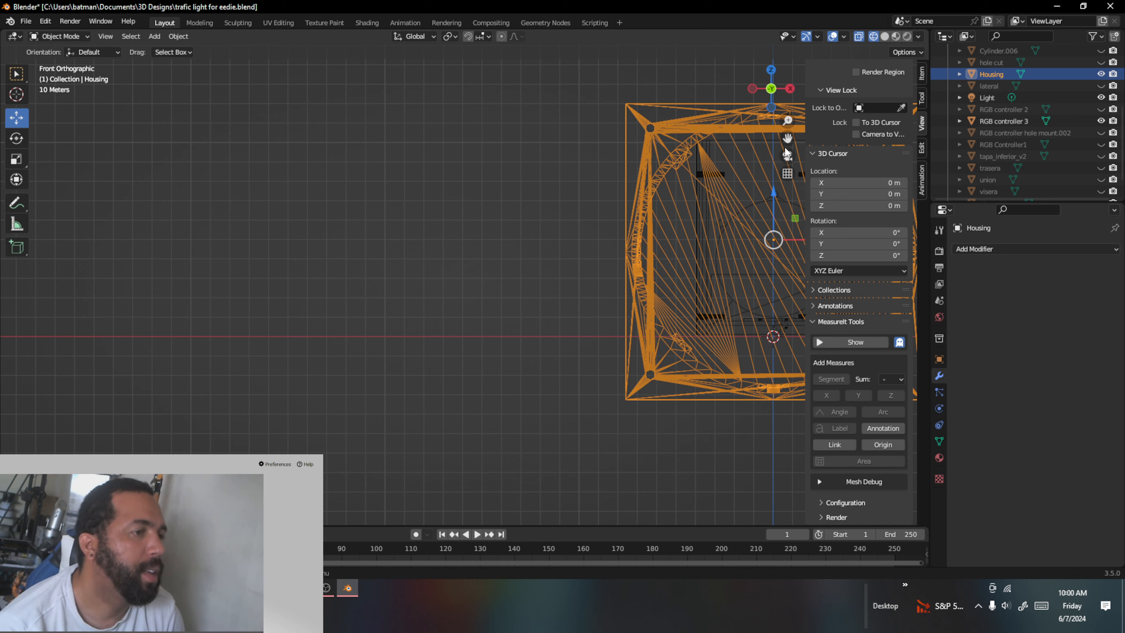
pyautogui.moveTo(786, 138); pyautogui.dragTo(656, 150)
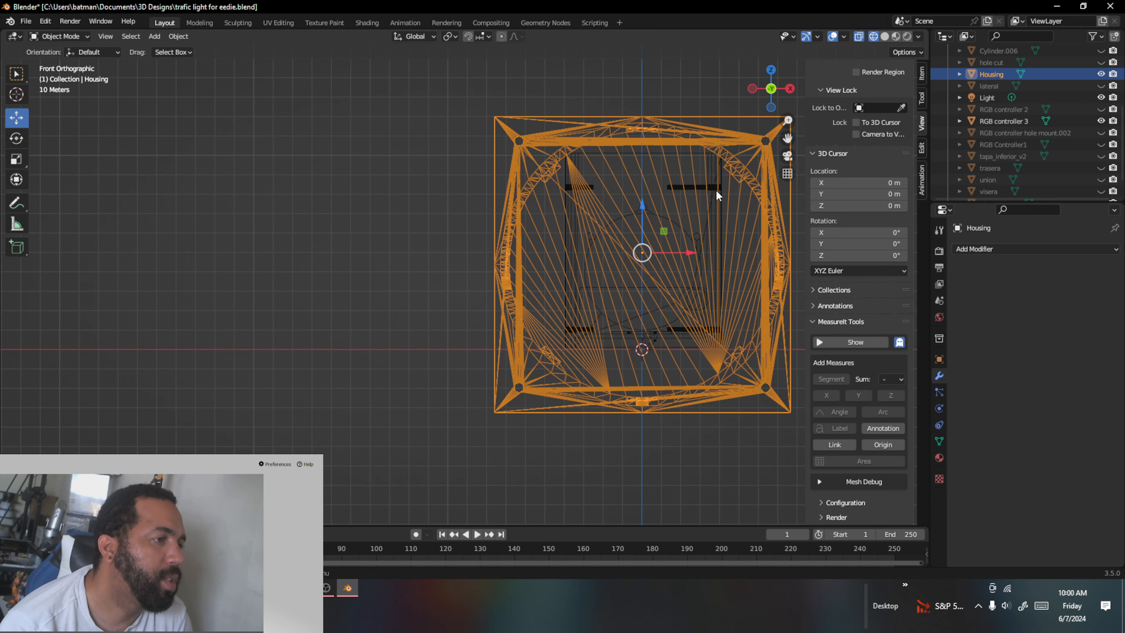
pyautogui.scroll(2, 664, 198)
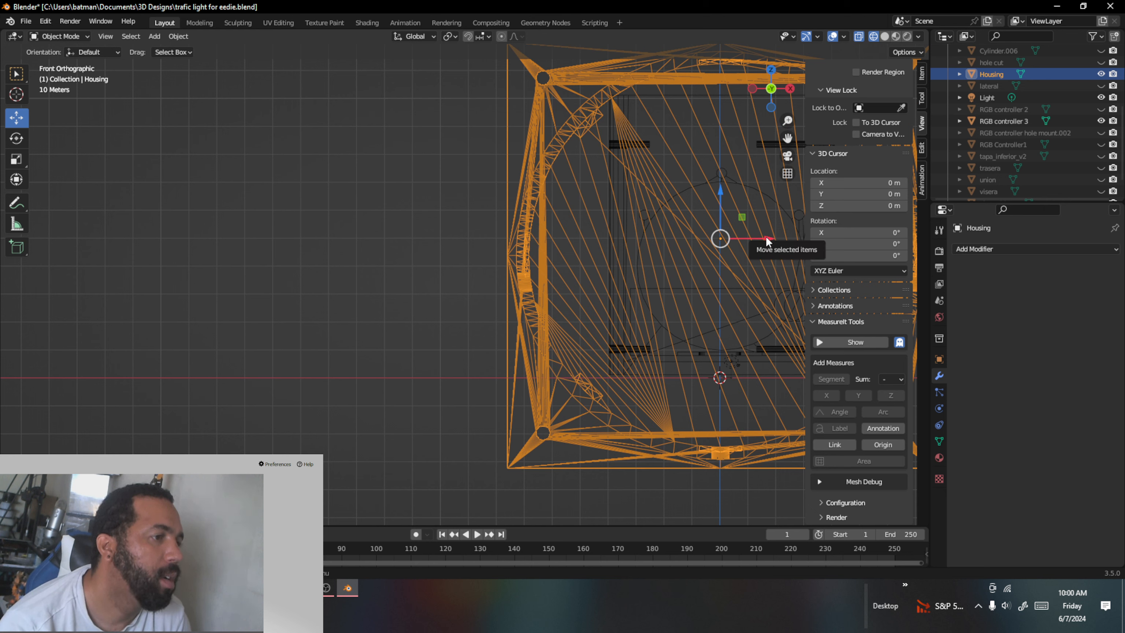
pyautogui.moveTo(766, 238); pyautogui.dragTo(762, 238)
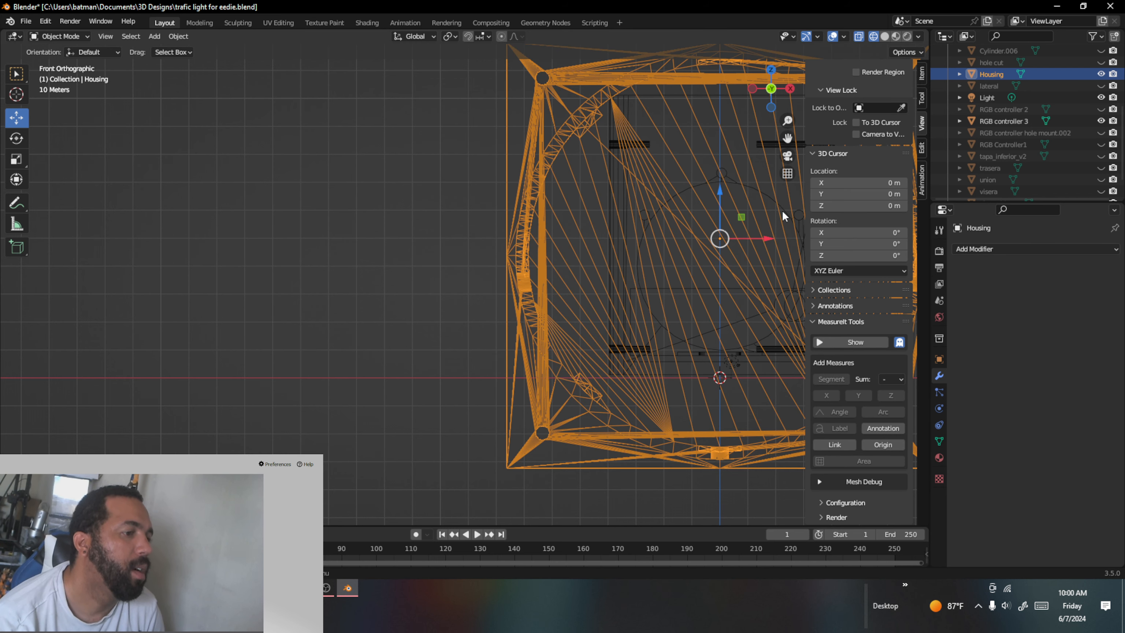
# Step: Raise the housing along Z until its flange's lower edge rests on the X axis line, and return to solid shading
pyautogui.moveTo(718, 189); pyautogui.dragTo(725, 95)
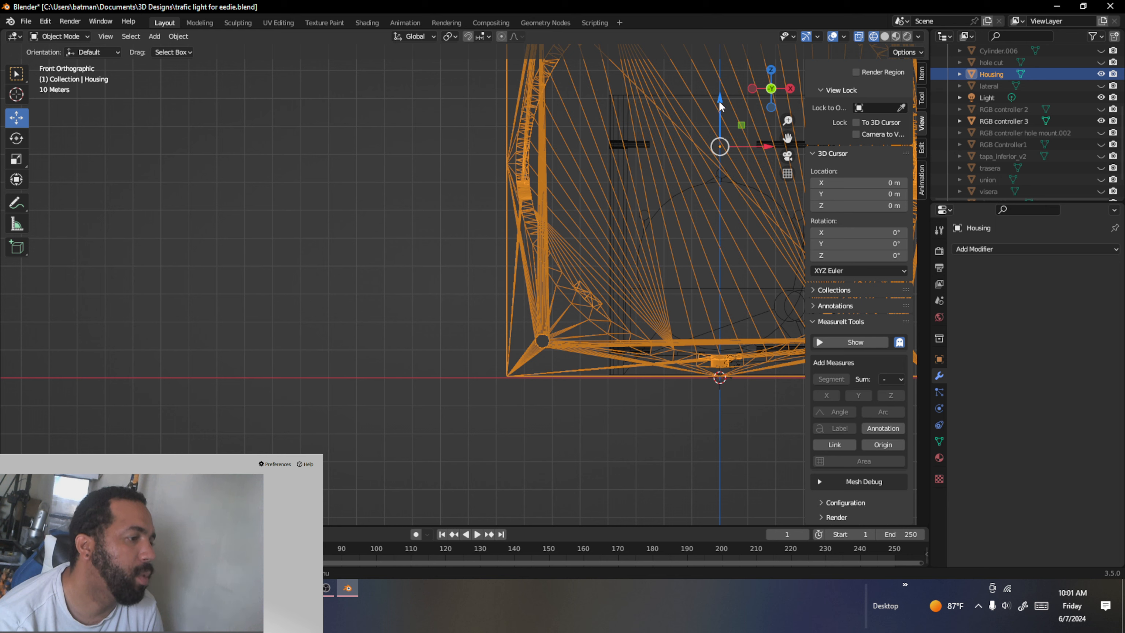
pyautogui.moveTo(720, 103); pyautogui.dragTo(720, 109)
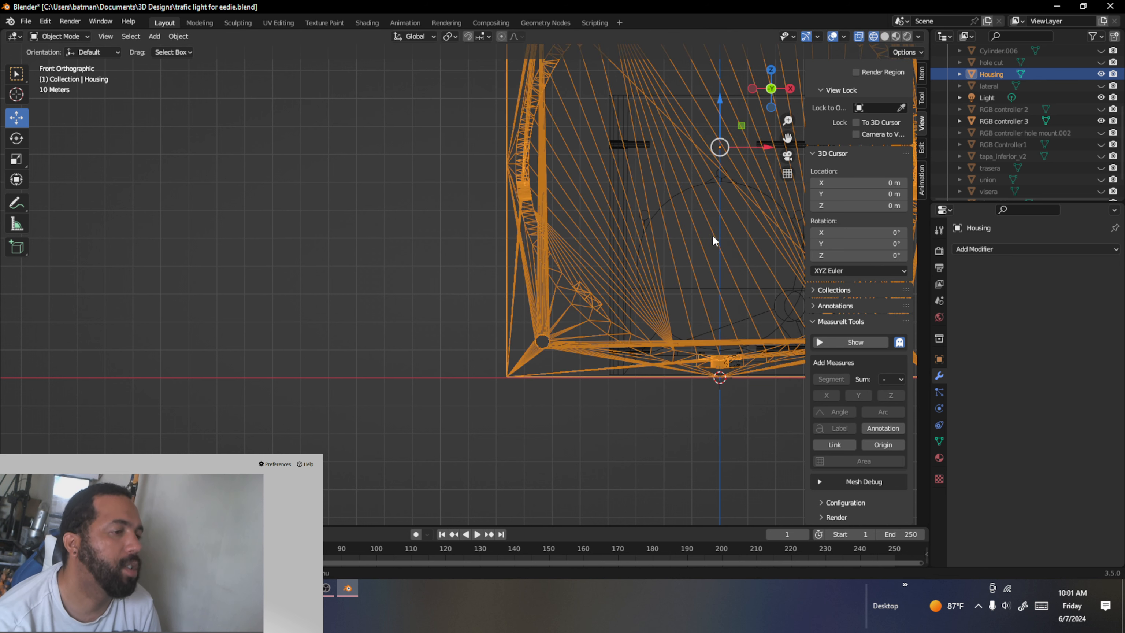
pyautogui.scroll(-2, 709, 239)
pyautogui.scroll(-1, 702, 261)
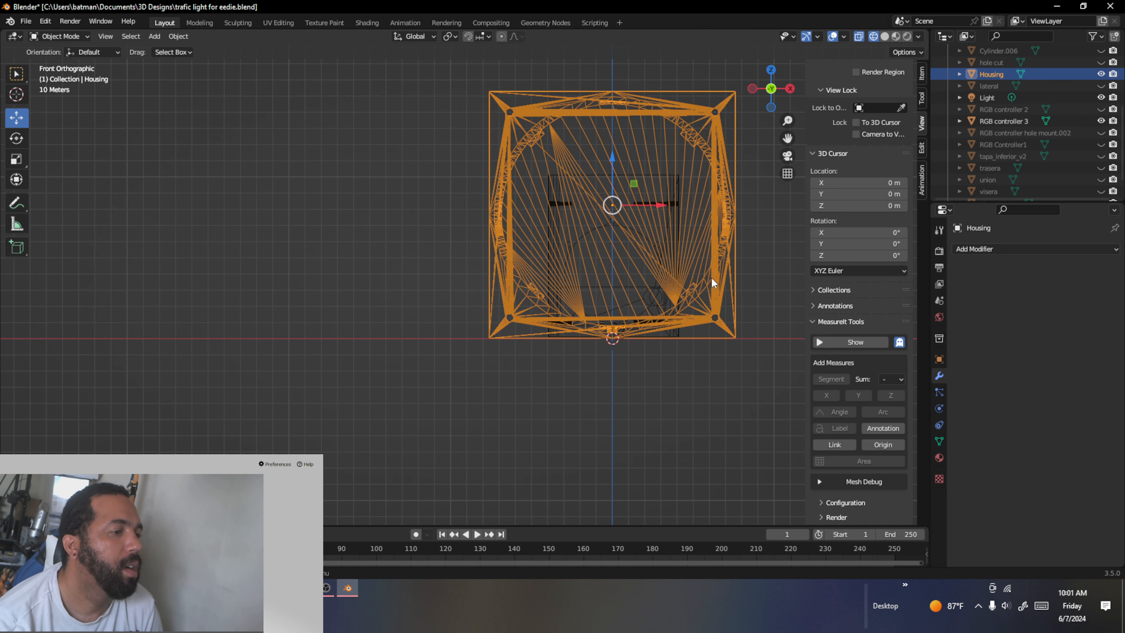
pyautogui.moveTo(733, 286); pyautogui.dragTo(707, 296, button='middle')
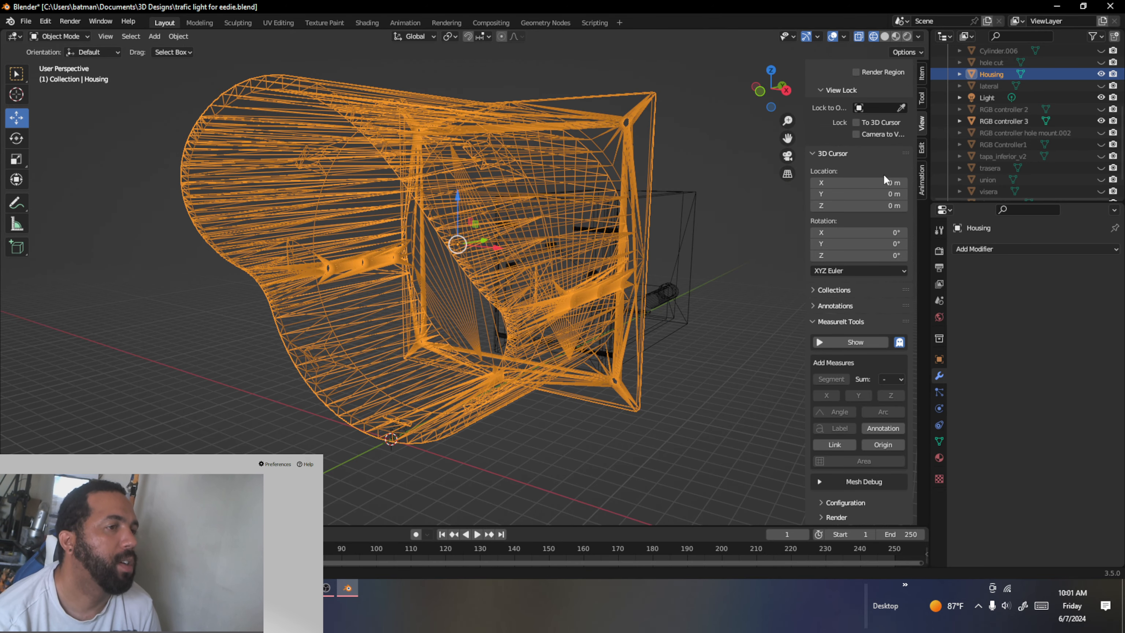
pyautogui.click(884, 36)
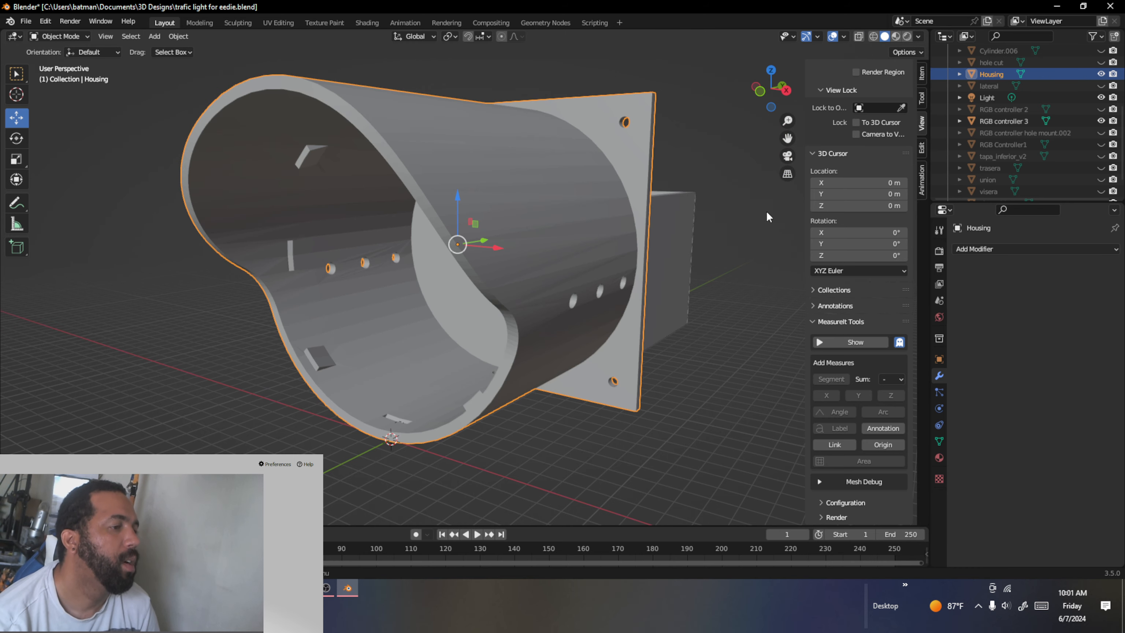
# Step: Delete the open rear box (Cube) behind the housing, leaving RGB controller 3 in place
pyautogui.moveTo(742, 220); pyautogui.dragTo(627, 263, button='middle')
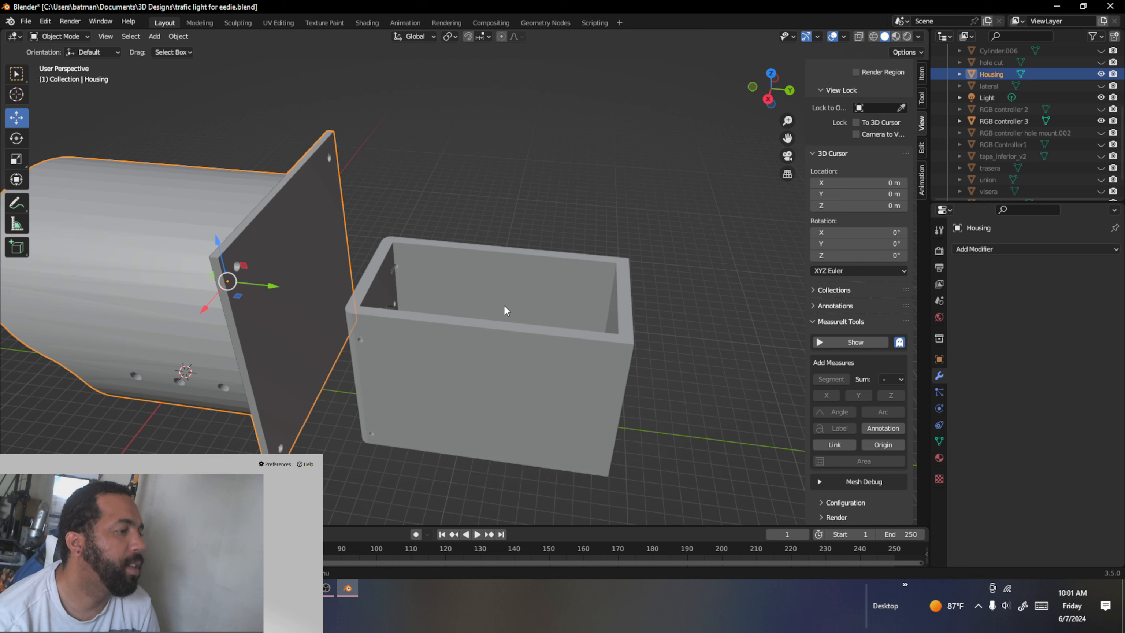
pyautogui.click(475, 327)
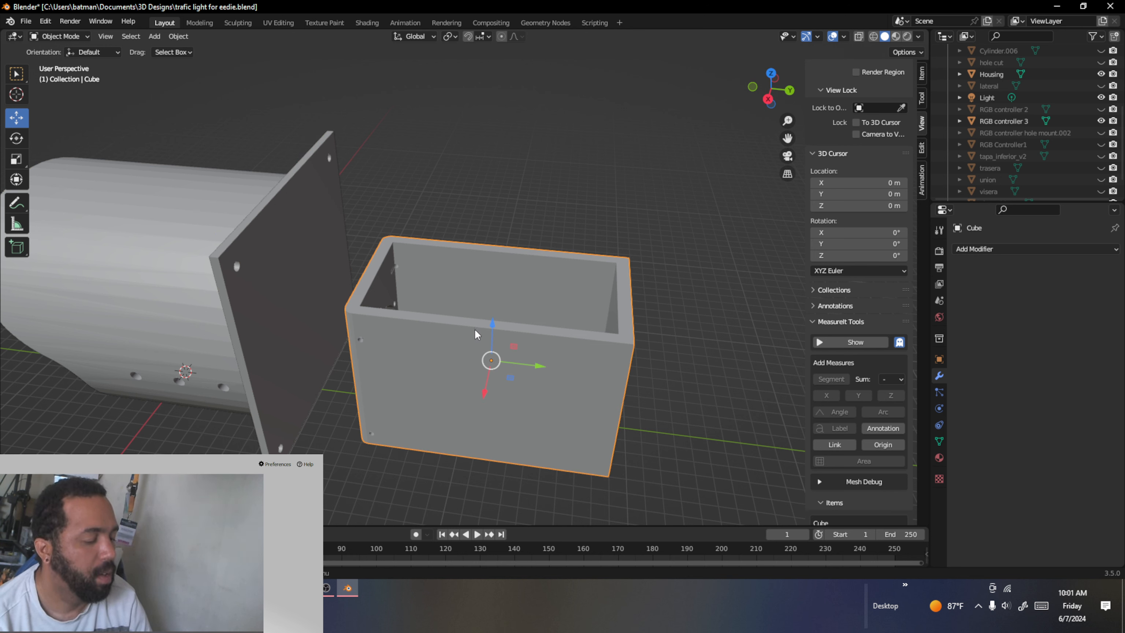
pyautogui.press('Delete')
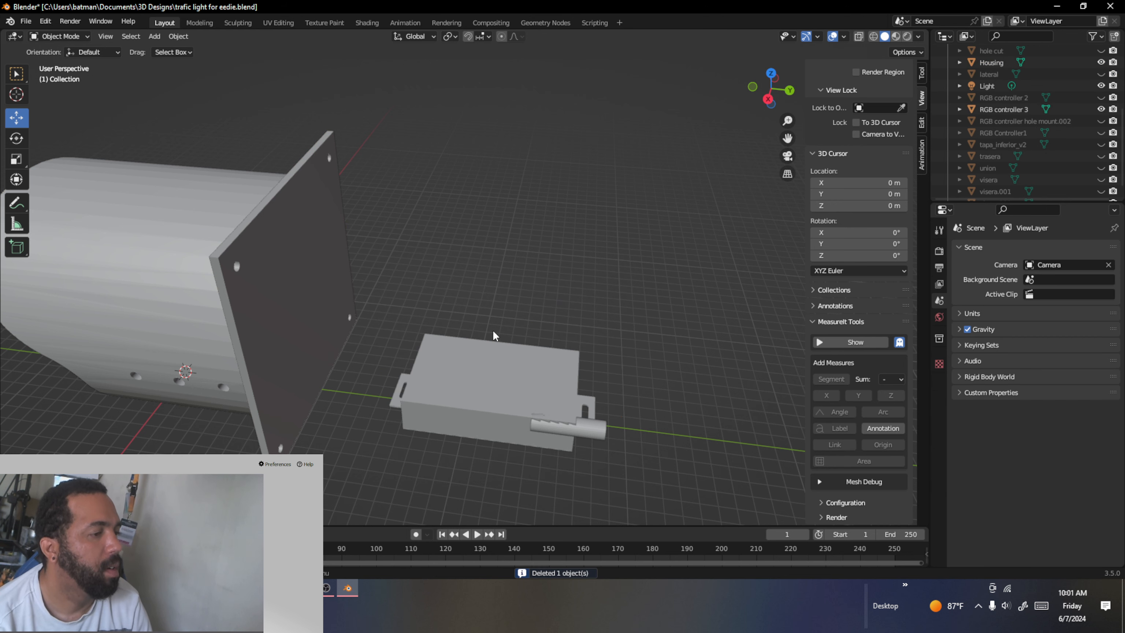
# Step: Unhide RGB controller 2 and RGB Controller1 so they show together with RGB controller 3
pyautogui.click(595, 432)
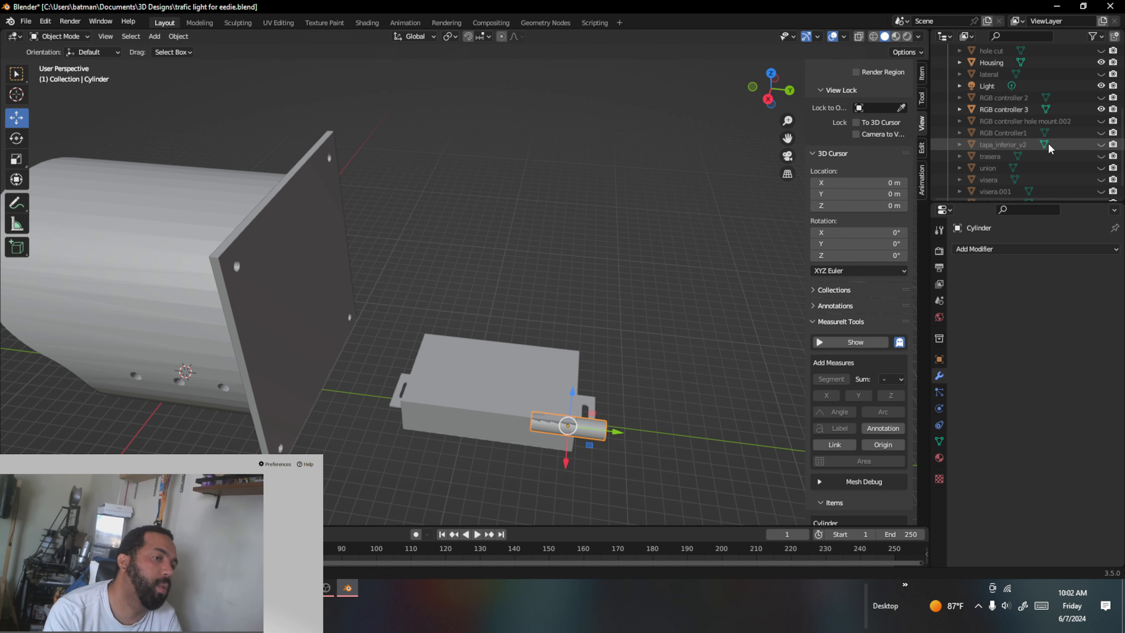
pyautogui.click(1101, 97)
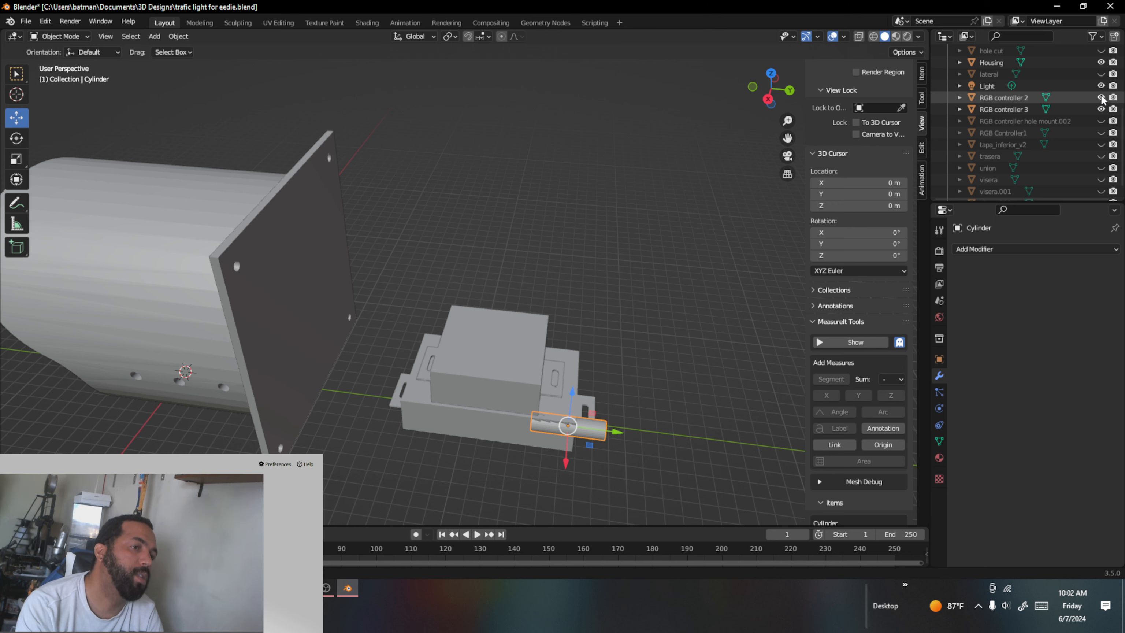
pyautogui.click(1101, 132)
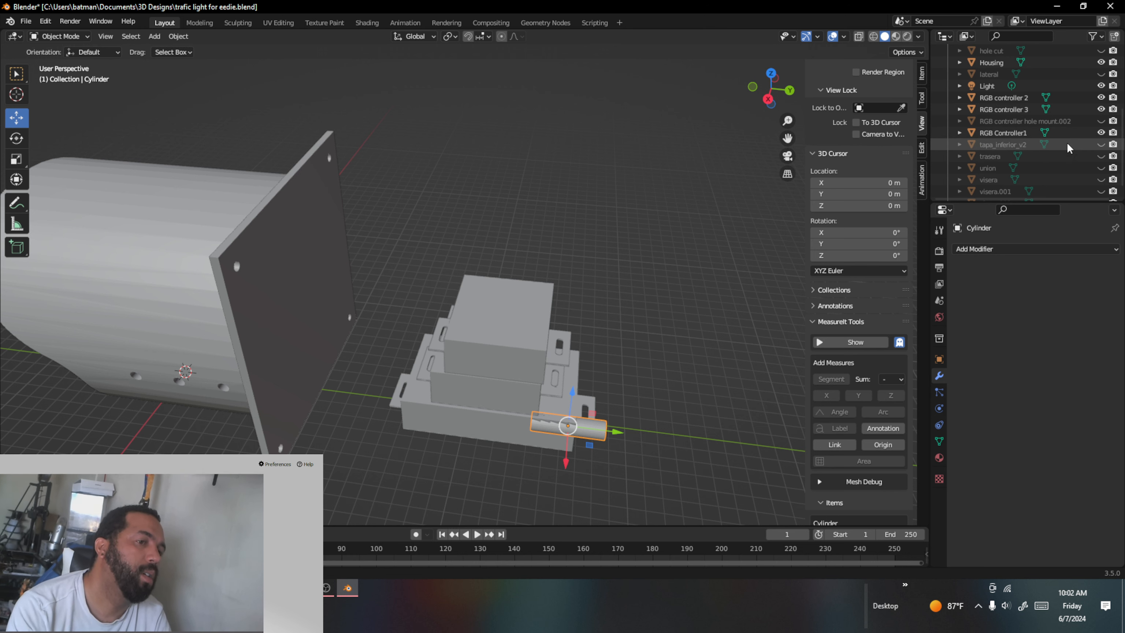
# Step: Delete the old tapa_inferior_v2, trasera and union parts from the scene
pyautogui.click(1101, 144)
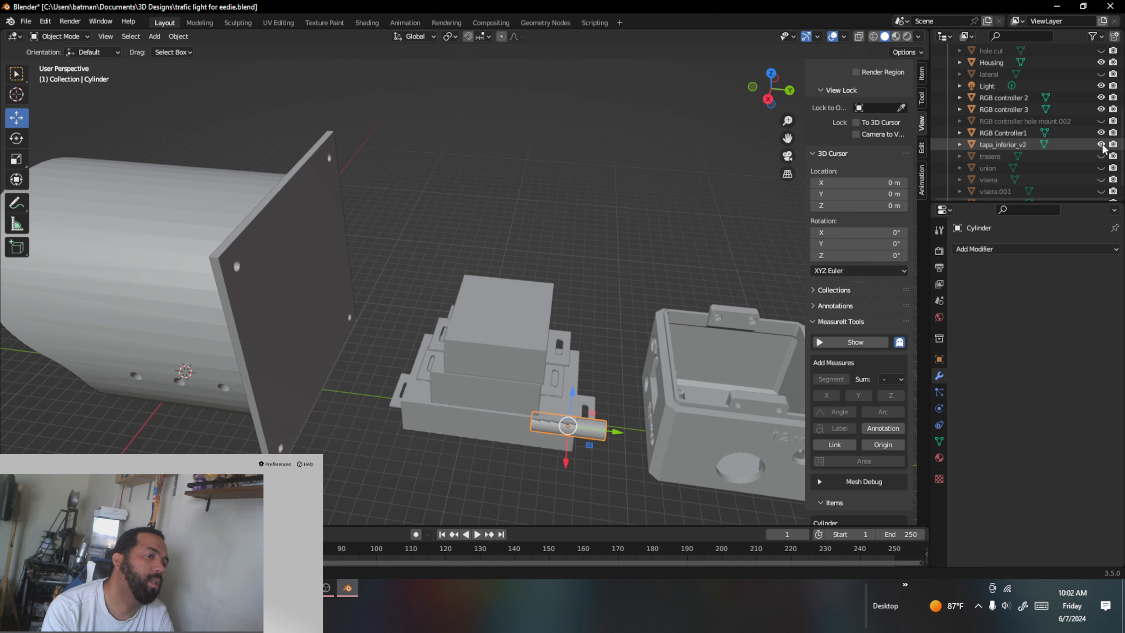
pyautogui.click(1079, 146)
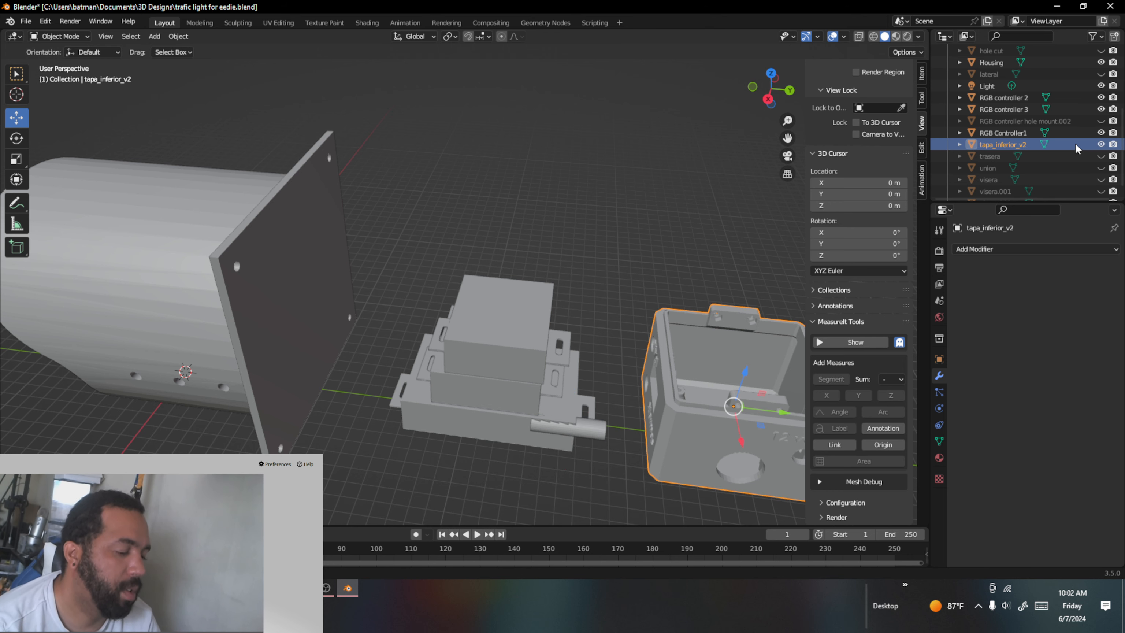
pyautogui.press('Delete')
pyautogui.click(1072, 150)
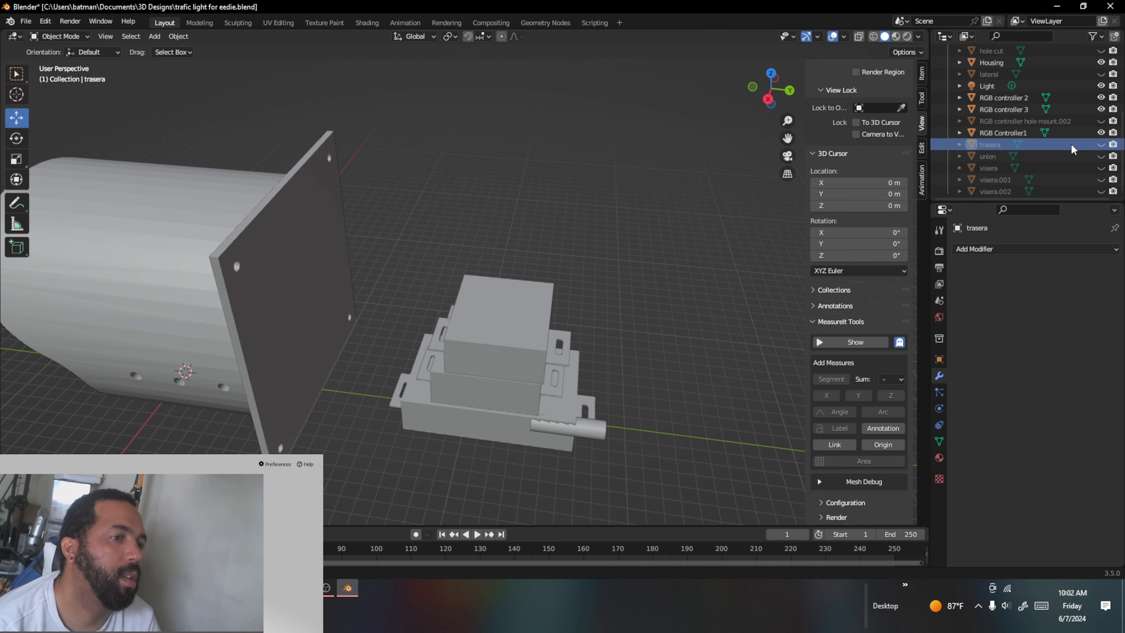
pyautogui.press('Delete')
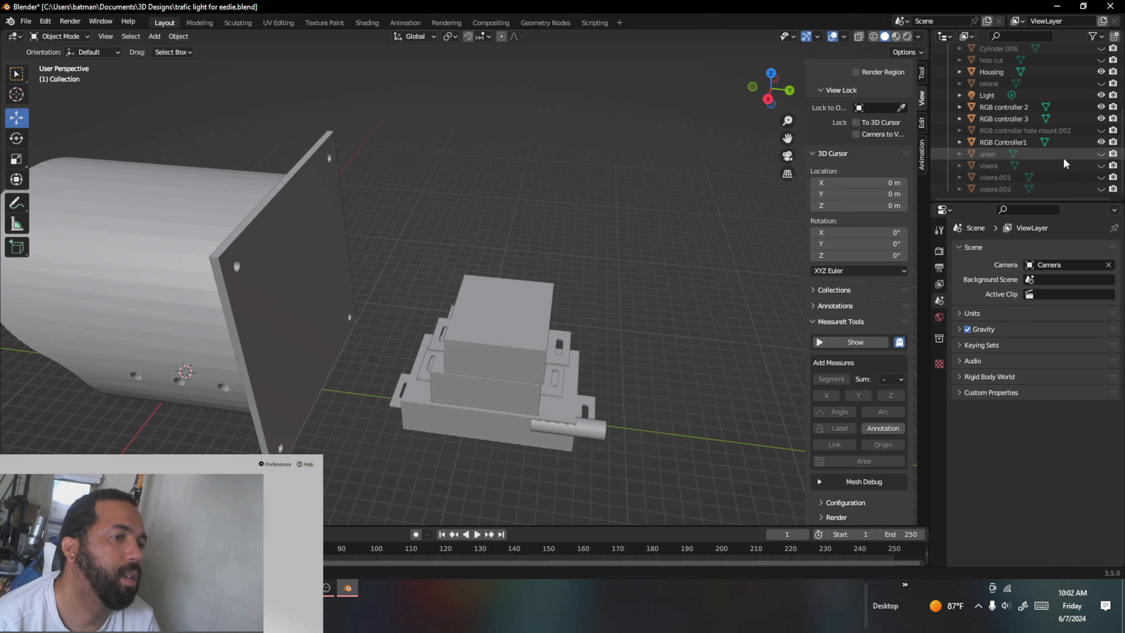
pyautogui.click(1062, 154)
pyautogui.press('Delete')
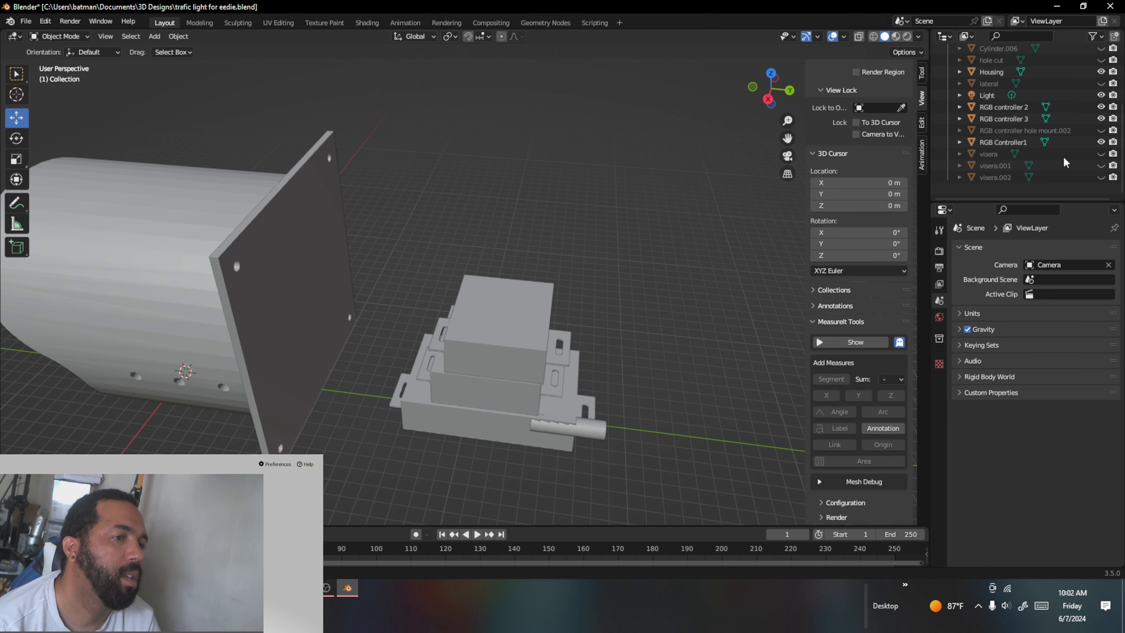
# Step: Delete the three hidden visor parts visera, visera.001 and visera.002
pyautogui.click(1063, 166)
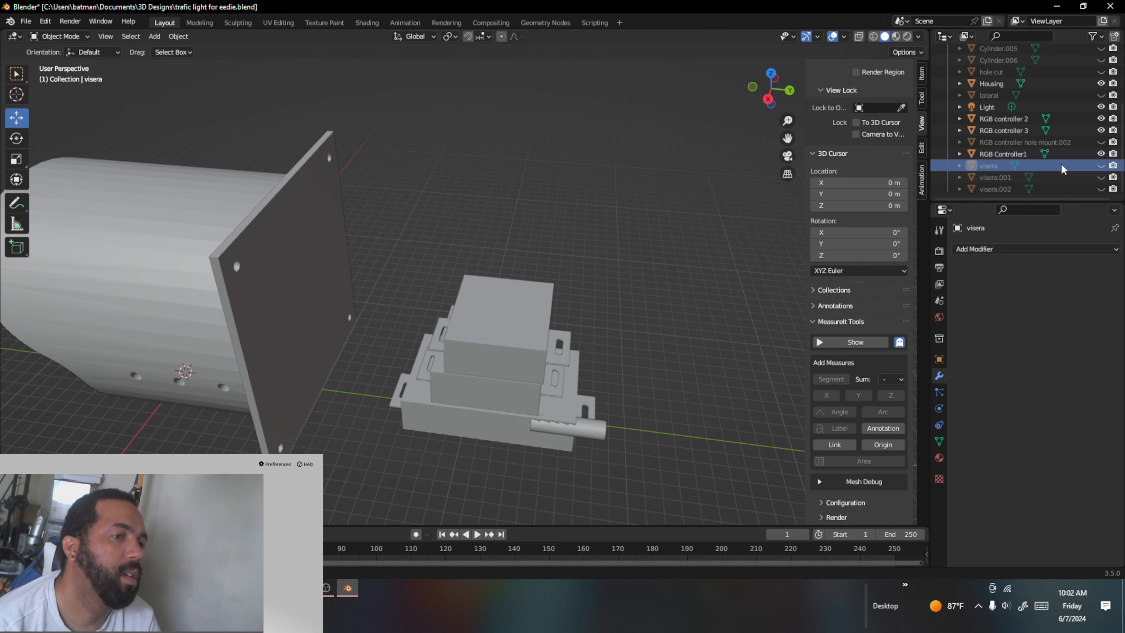
pyautogui.press('Delete')
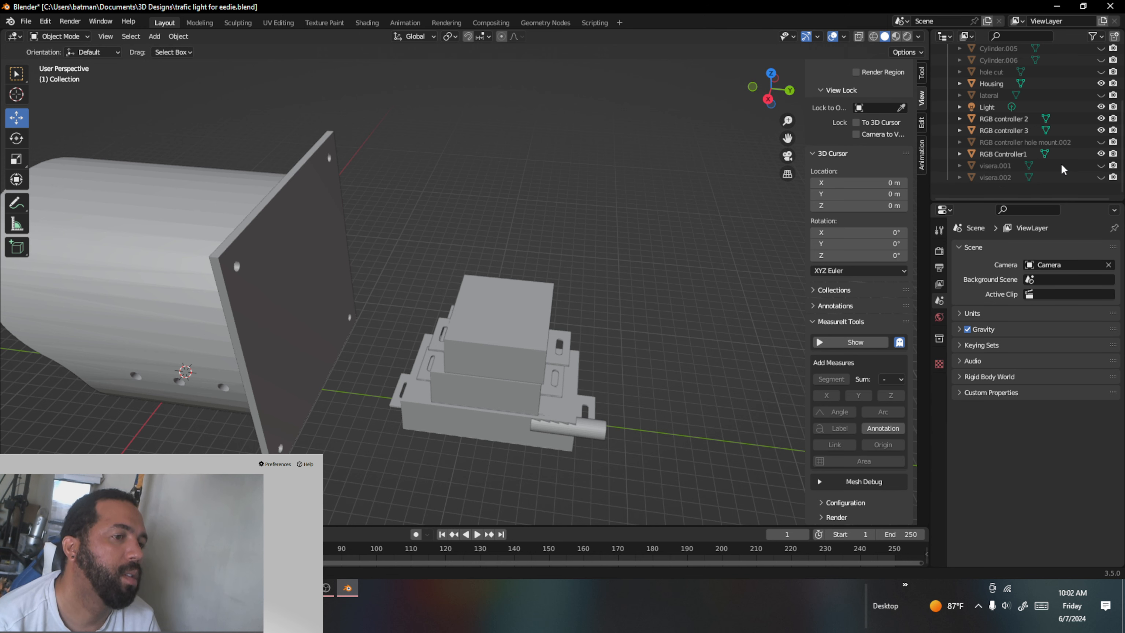
pyautogui.click(1063, 168)
pyautogui.press('Delete')
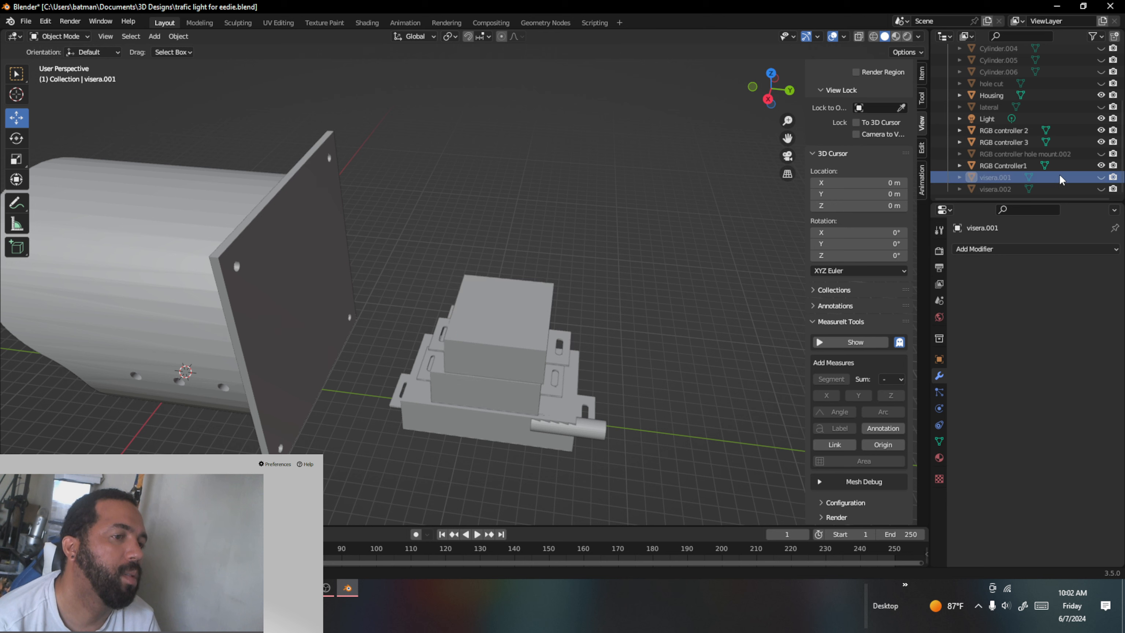
pyautogui.click(1059, 189)
pyautogui.press('Delete')
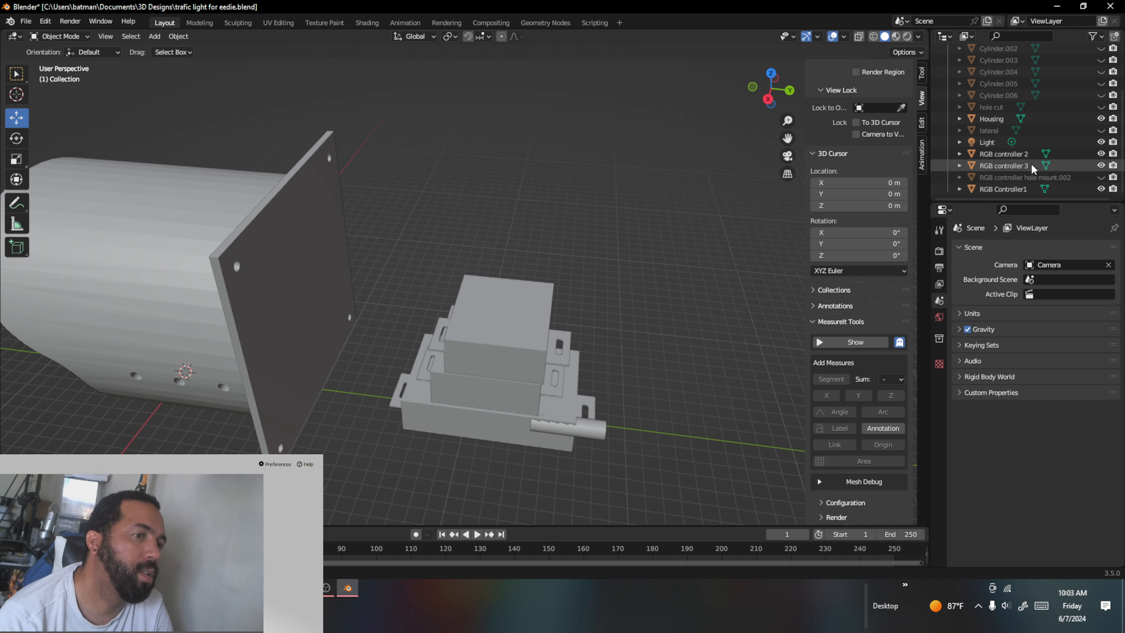
# Step: Delete the hidden RGB controller hole mount.002 object while keeping the three RGB controllers
pyautogui.click(1054, 178)
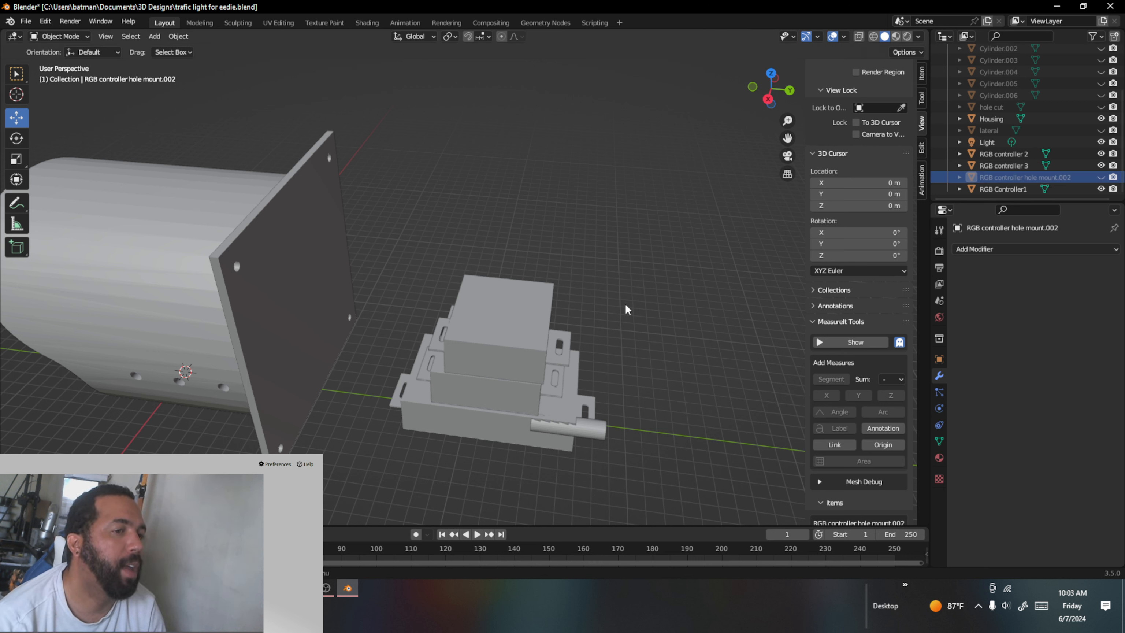
pyautogui.click(567, 352)
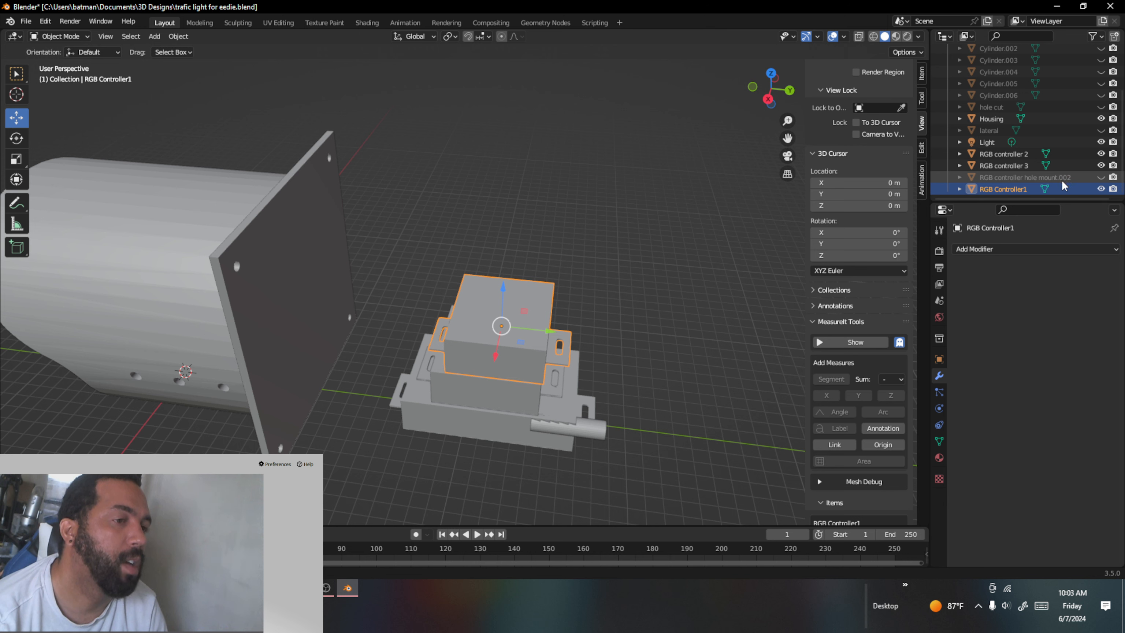
pyautogui.click(1042, 178)
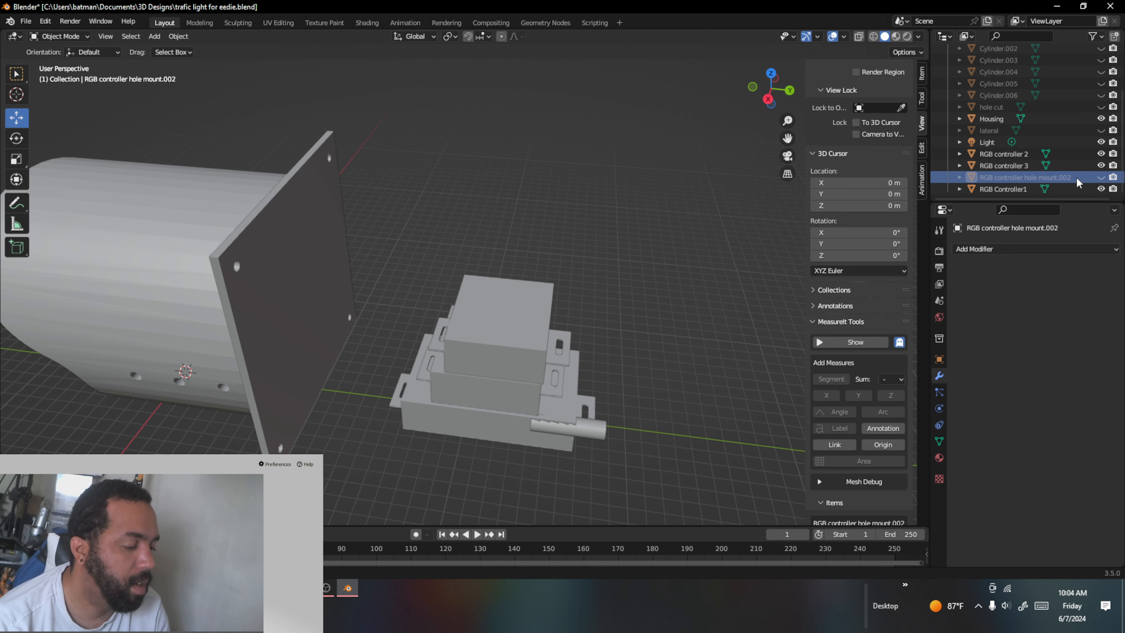
pyautogui.press('Delete')
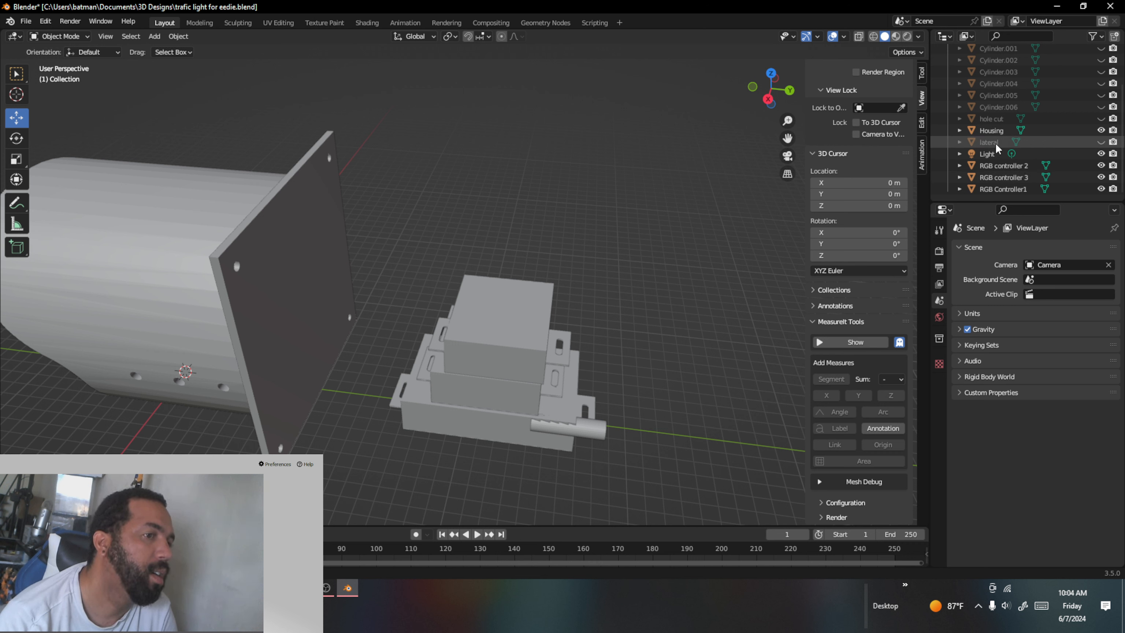
# Step: Delete the hidden lateral part and select the Housing
pyautogui.click(1038, 143)
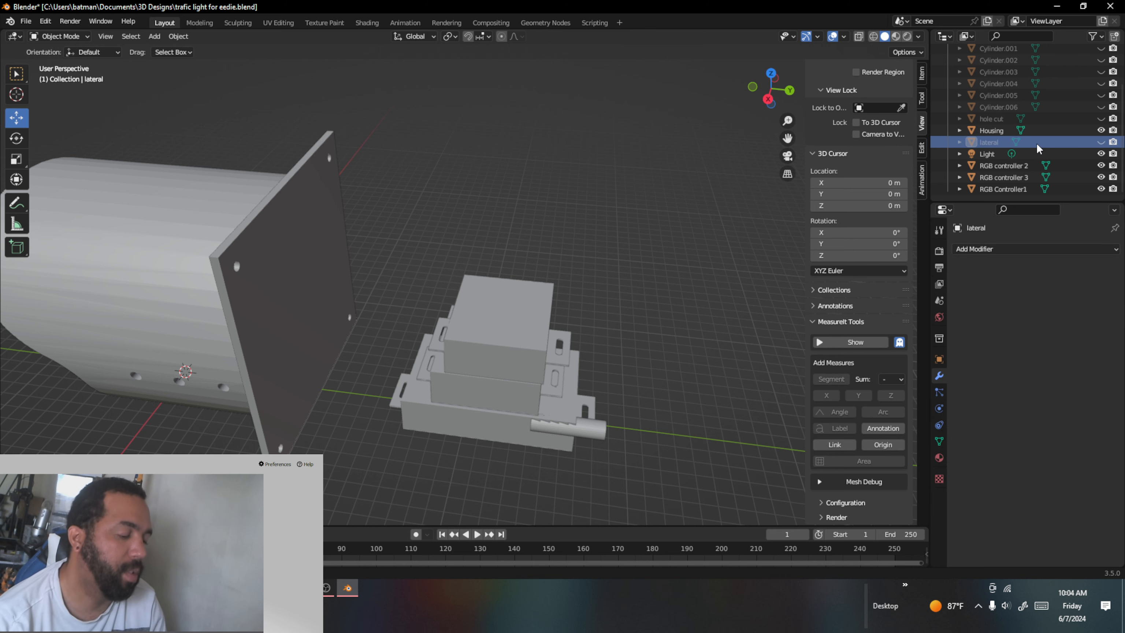
pyautogui.press('Delete')
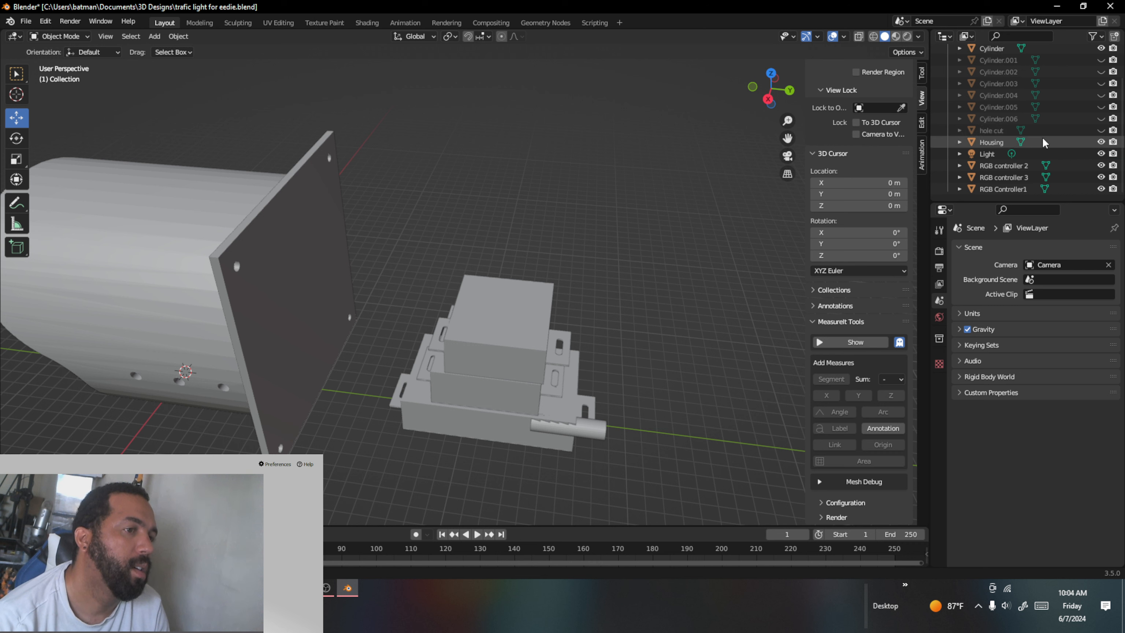
pyautogui.click(1041, 142)
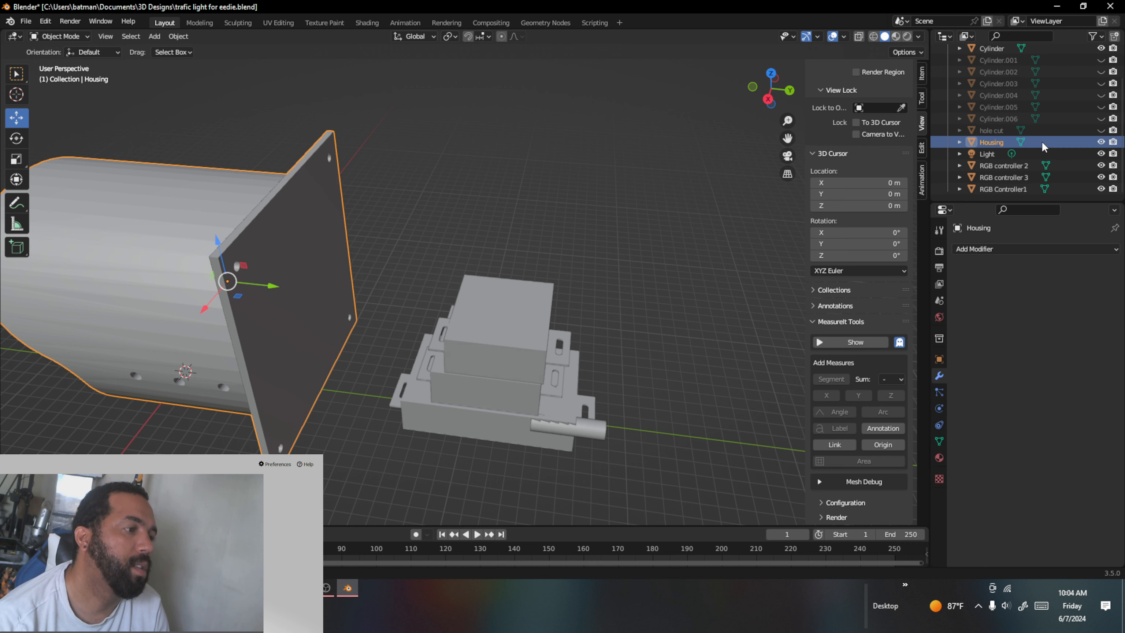